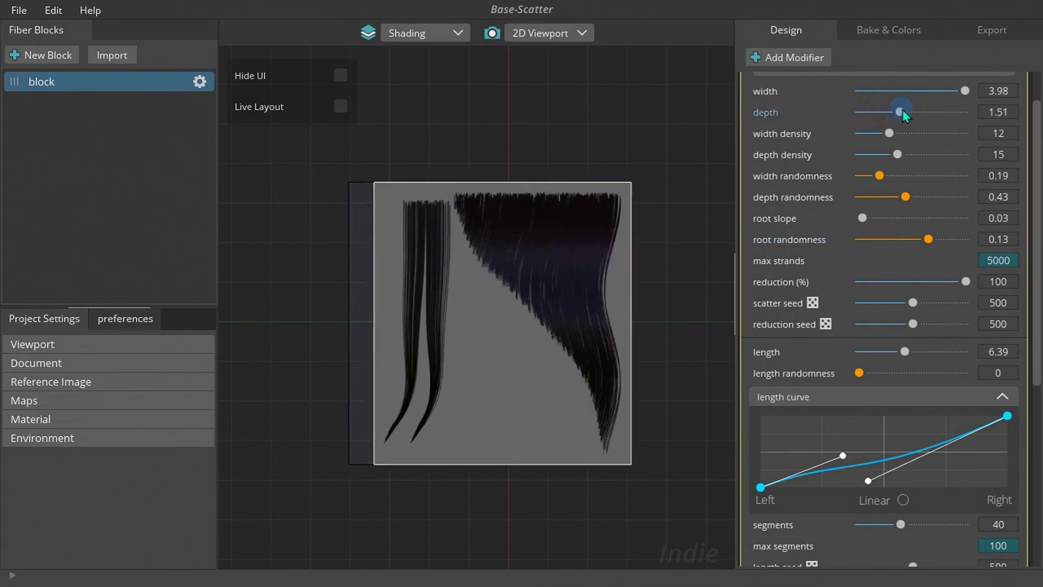
# Set the main scatter's reduction to 53% and strengthen the waves of its Curl modifier.
pyautogui.moveTo(966, 281); pyautogui.dragTo(902, 292)
pyautogui.moveTo(985, 295); pyautogui.dragTo(943, 293)
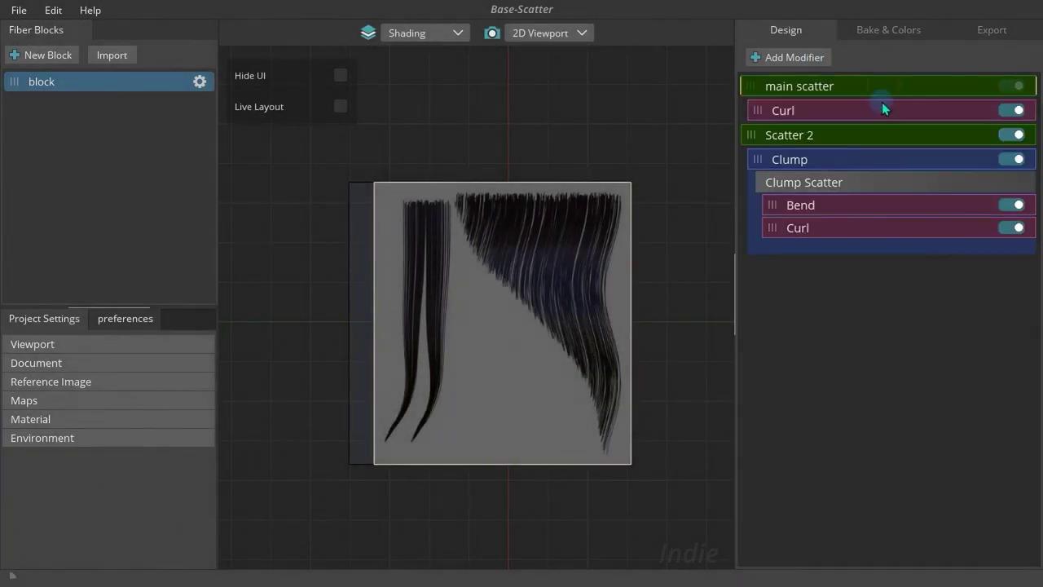
pyautogui.click(881, 107)
pyautogui.moveTo(921, 135); pyautogui.dragTo(967, 135)
pyautogui.moveTo(920, 204); pyautogui.dragTo(931, 205)
# Reshape the main scatter's thickness curve so strands stay full from the root and taper smoothly to the minimum at the tip.
pyautogui.click(901, 89)
pyautogui.scroll(-4, 899, 264)
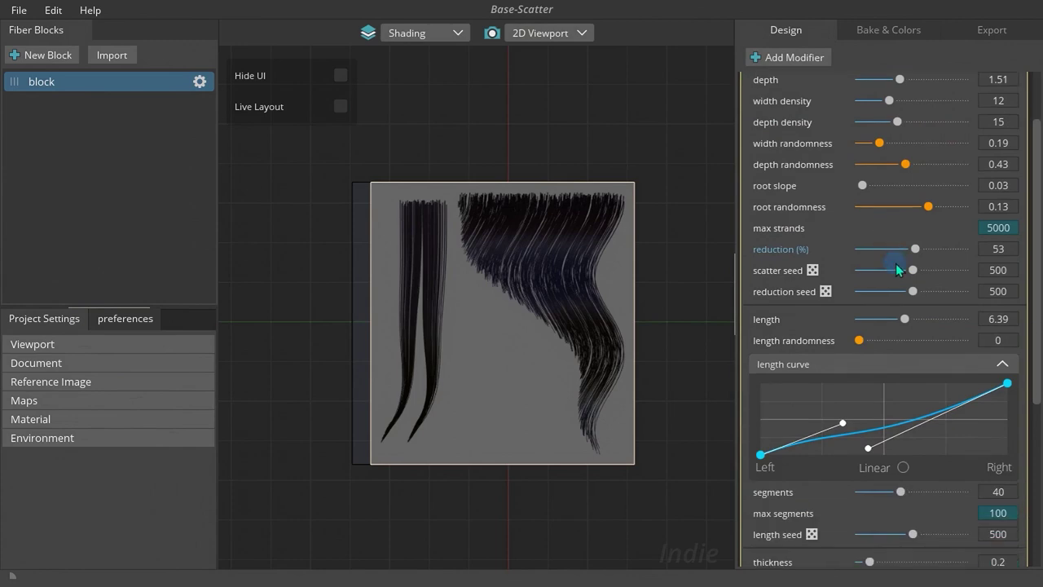
pyautogui.click(903, 240)
pyautogui.scroll(-1, 887, 269)
pyautogui.moveTo(870, 298)
pyautogui.mouseDown()
pyautogui.moveTo(949, 298)
pyautogui.moveTo(856, 299)
pyautogui.moveTo(870, 299)
pyautogui.mouseUp()
pyautogui.scroll(3, 617, 273)
pyautogui.click(869, 322)
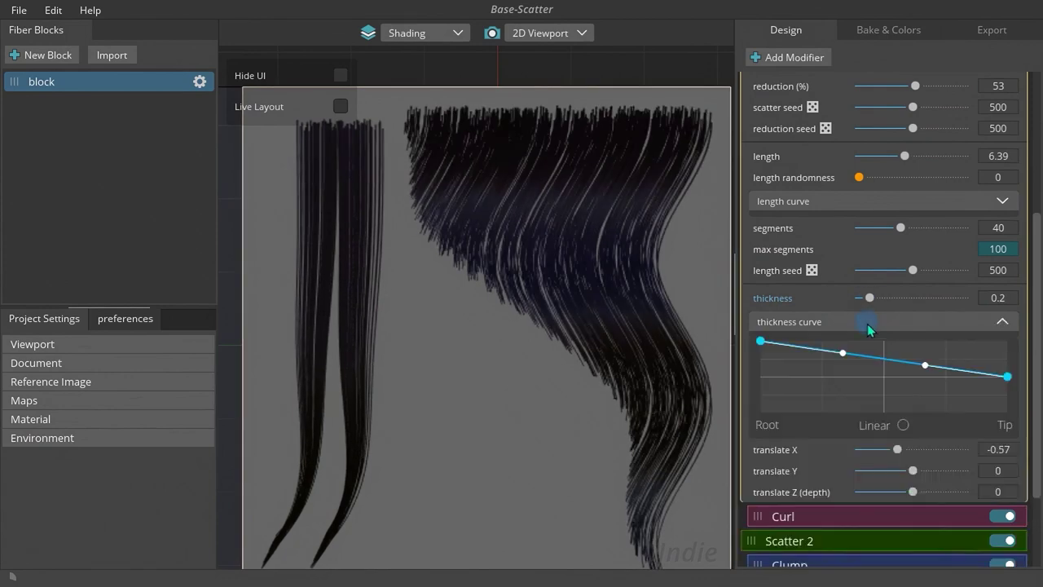
pyautogui.scroll(-1, 788, 330)
pyautogui.moveTo(578, 406); pyautogui.dragTo(540, 336, button='middle')
pyautogui.moveTo(760, 293)
pyautogui.mouseDown()
pyautogui.moveTo(762, 314)
pyautogui.moveTo(763, 290)
pyautogui.mouseUp()
pyautogui.moveTo(1007, 327); pyautogui.dragTo(1008, 364)
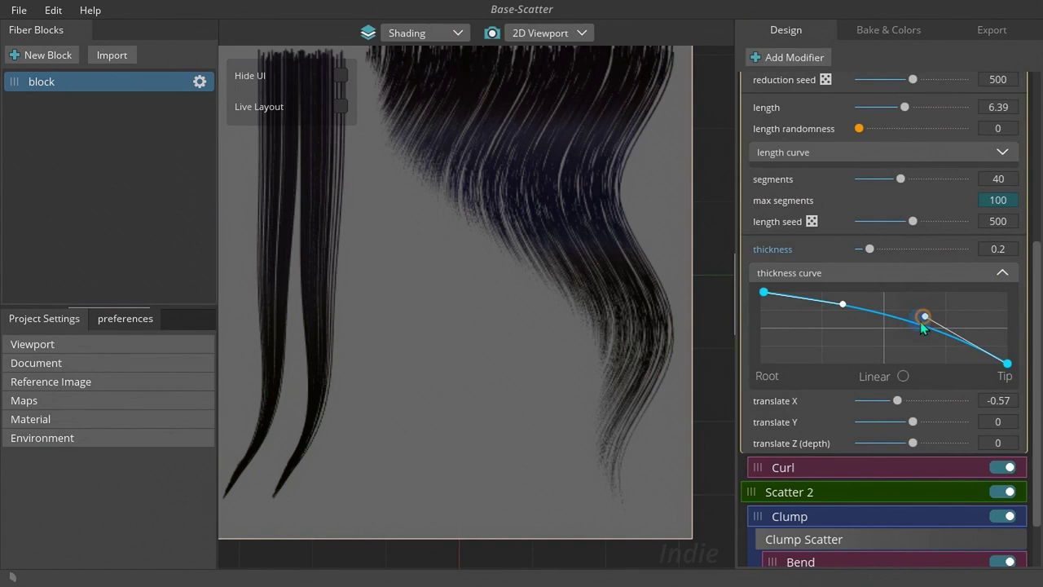
pyautogui.moveTo(923, 317); pyautogui.dragTo(892, 342)
pyautogui.moveTo(852, 303); pyautogui.dragTo(945, 292)
pyautogui.scroll(-2, 549, 242)
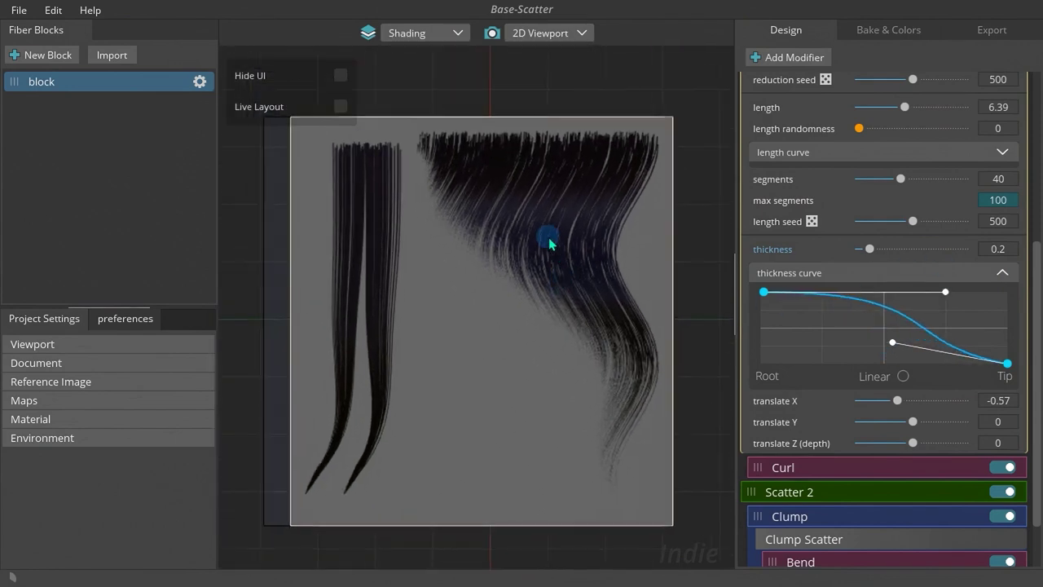
pyautogui.click(818, 281)
# Set the main scatter's segments to 74 and its thickness to 0.29.
pyautogui.scroll(3, 897, 260)
pyautogui.moveTo(899, 259)
pyautogui.mouseDown()
pyautogui.moveTo(860, 262)
pyautogui.moveTo(978, 267)
pyautogui.mouseUp()
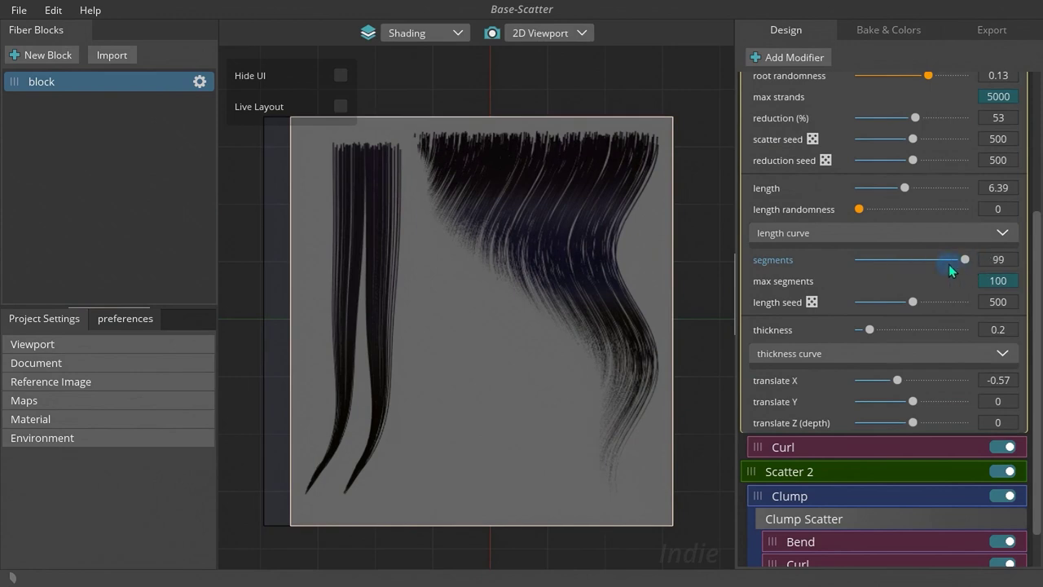
pyautogui.moveTo(894, 278)
pyautogui.mouseDown()
pyautogui.moveTo(859, 275)
pyautogui.moveTo(904, 283)
pyautogui.moveTo(880, 272)
pyautogui.moveTo(945, 272)
pyautogui.moveTo(860, 278)
pyautogui.moveTo(938, 281)
pyautogui.mouseUp()
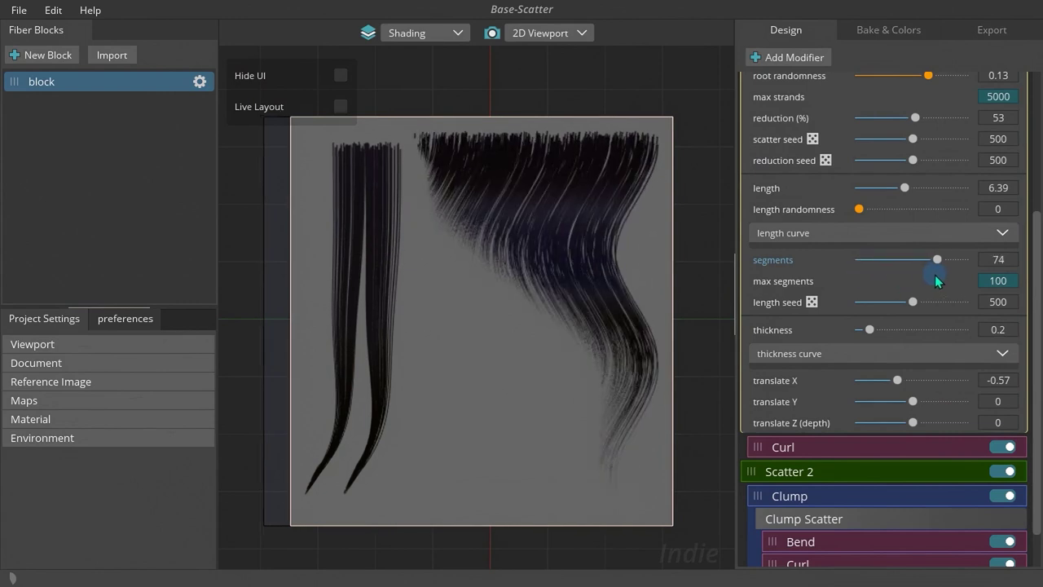
pyautogui.moveTo(872, 332); pyautogui.dragTo(875, 332)
pyautogui.moveTo(552, 275)
pyautogui.mouseDown(button='middle')
pyautogui.moveTo(545, 291)
pyautogui.moveTo(548, 278)
pyautogui.mouseUp(button='middle')
pyautogui.scroll(-1, 657, 310)
pyautogui.scroll(-1, 837, 382)
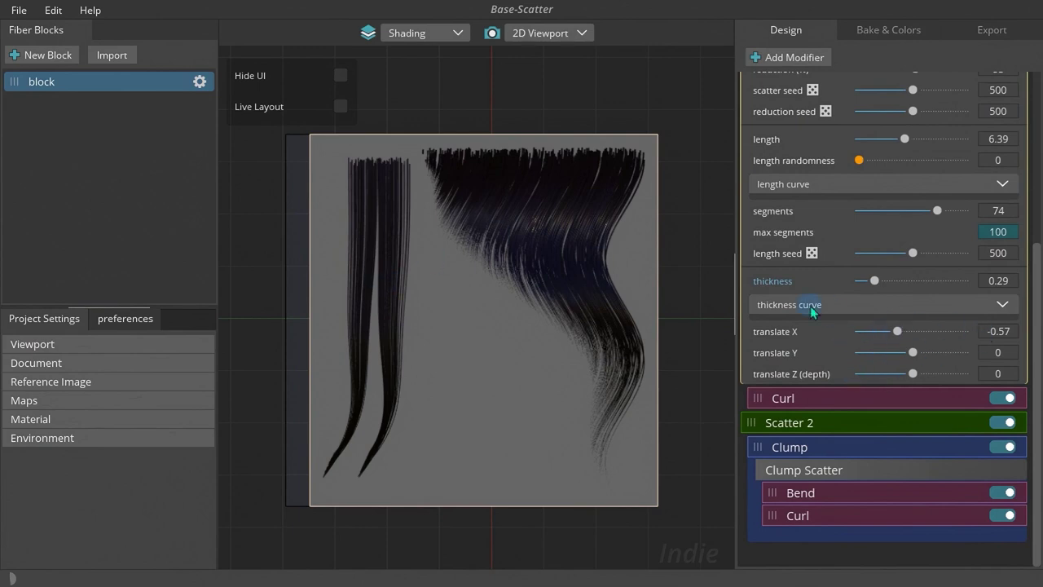
# Shift the main scatter along X and in depth with its translate settings, and reframe the hair in the viewport.
pyautogui.scroll(2, 926, 429)
pyautogui.scroll(-1, 913, 408)
pyautogui.moveTo(898, 379); pyautogui.dragTo(935, 400)
pyautogui.click(494, 34)
pyautogui.moveTo(912, 422); pyautogui.dragTo(890, 430)
pyautogui.moveTo(933, 400); pyautogui.dragTo(838, 391)
pyautogui.click(493, 33)
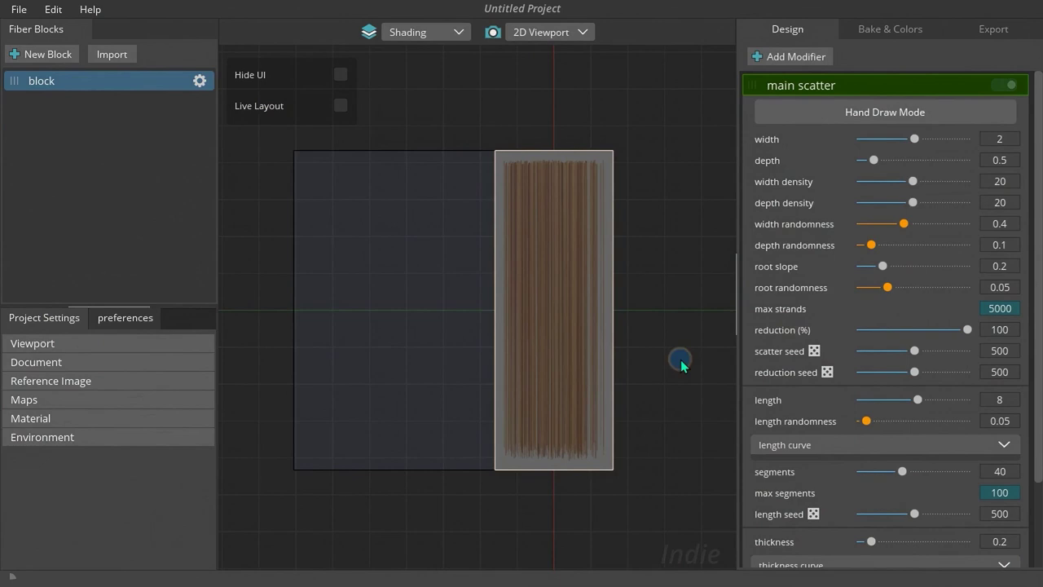
# Enable Hand Draw Mode on the main scatter and draw three long curved locks using 0.5 brush width and 20 strands.
pyautogui.moveTo(680, 360); pyautogui.dragTo(681, 364, button='middle')
pyautogui.scroll(1, 507, 357)
pyautogui.moveTo(498, 351); pyautogui.dragTo(507, 358, button='middle')
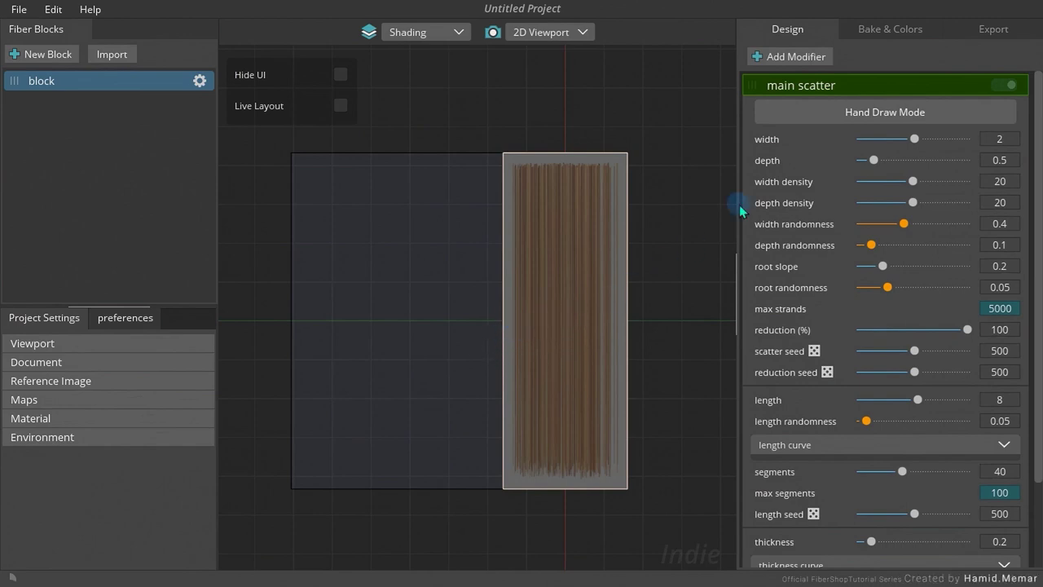
pyautogui.click(869, 113)
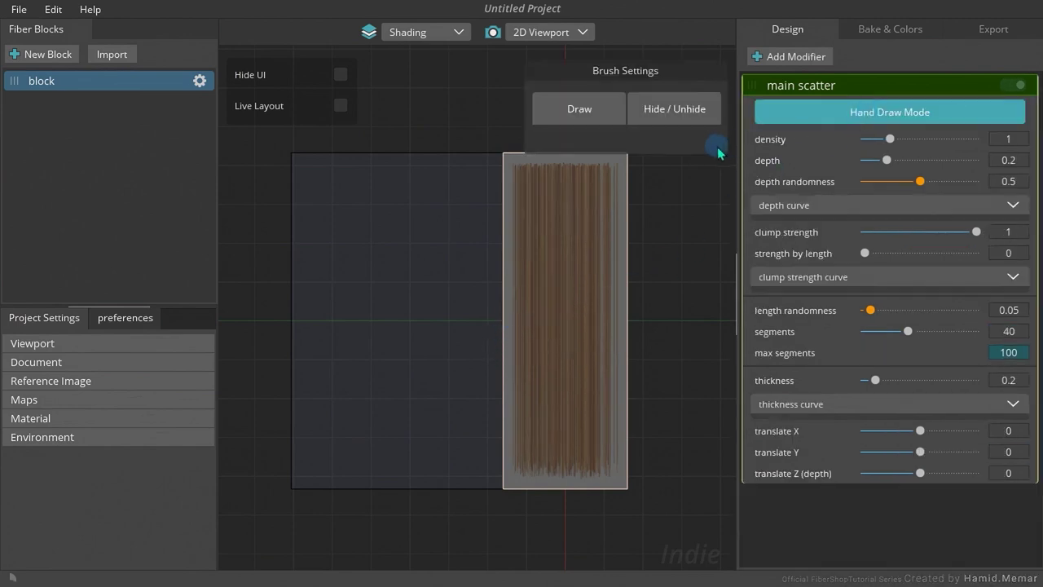
pyautogui.click(580, 111)
pyautogui.moveTo(457, 179); pyautogui.dragTo(441, 281)
pyautogui.moveTo(430, 447); pyautogui.dragTo(430, 453)
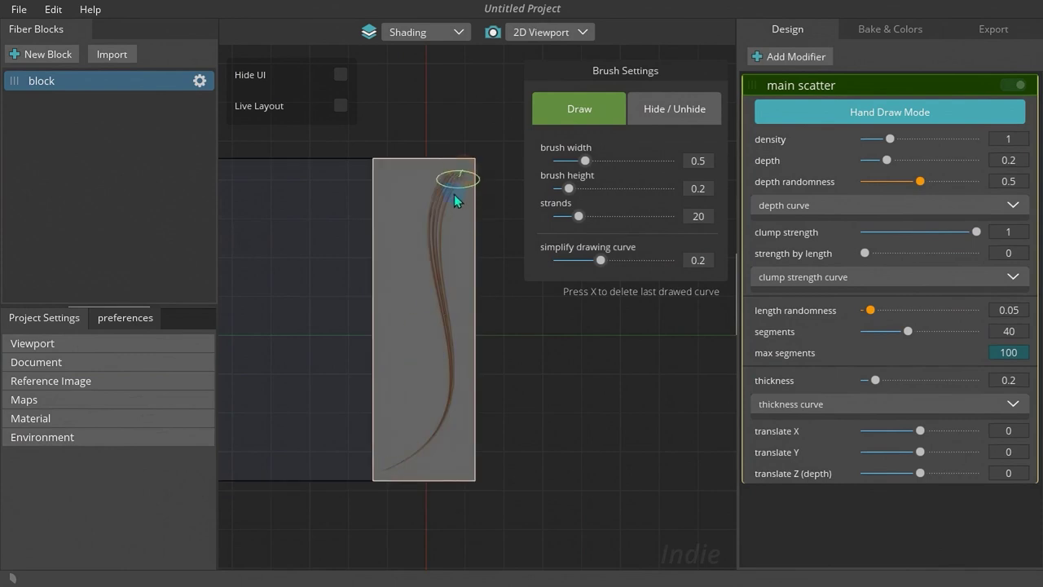
pyautogui.moveTo(501, 388); pyautogui.dragTo(464, 440)
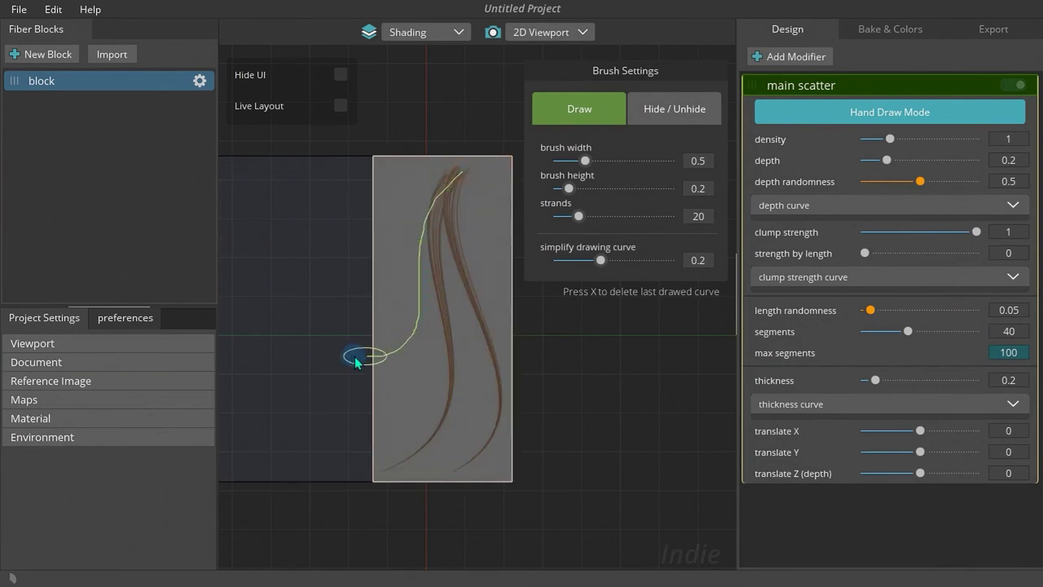
pyautogui.moveTo(360, 362); pyautogui.dragTo(357, 360)
# Draw additional curved locks while changing the brush to width 0.25, height 0.42 and 5 strands.
pyautogui.moveTo(617, 166); pyautogui.dragTo(576, 167)
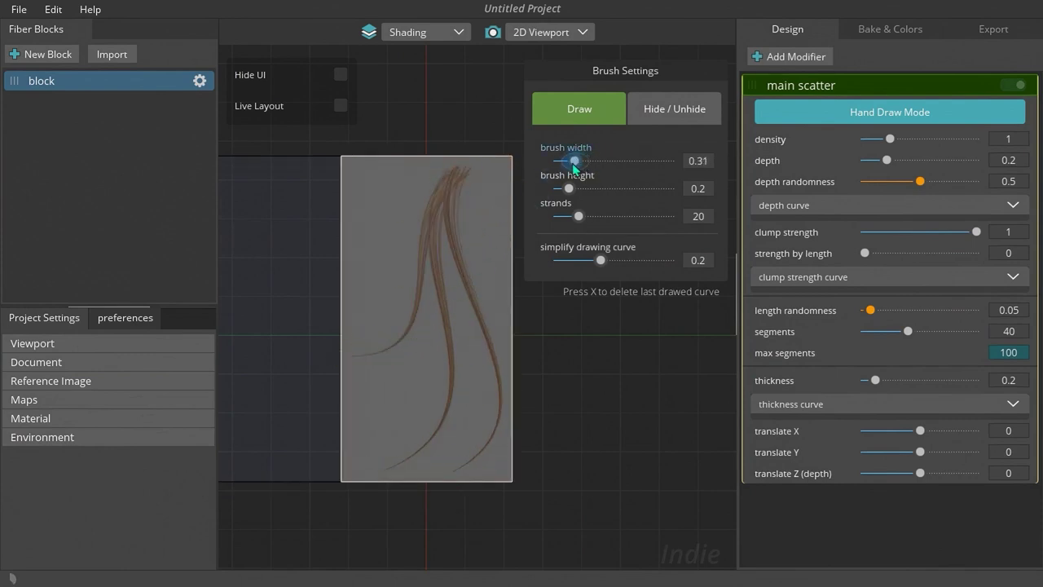
pyautogui.moveTo(379, 424); pyautogui.dragTo(381, 424)
pyautogui.moveTo(580, 219); pyautogui.dragTo(562, 216)
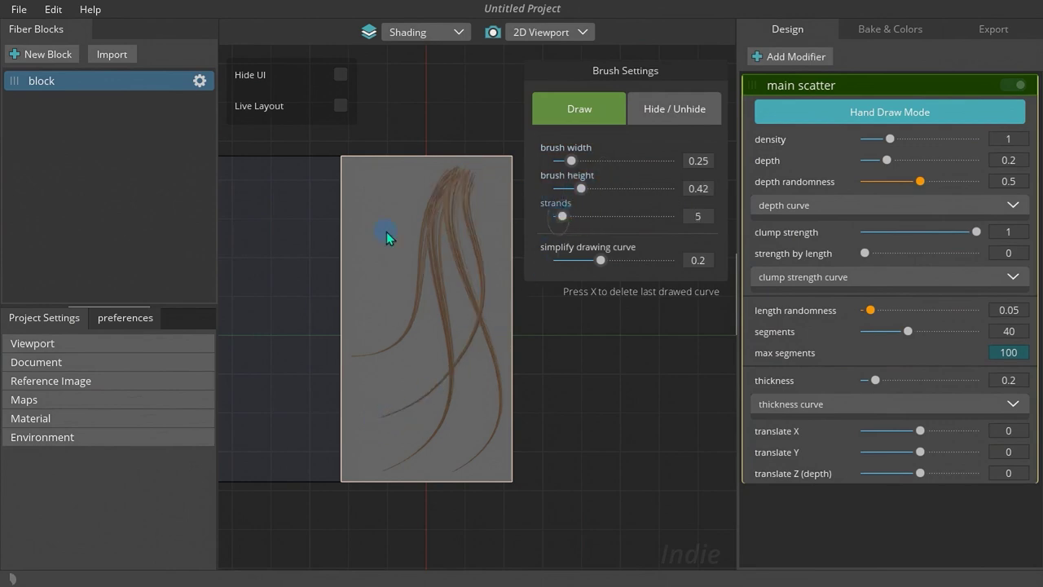
pyautogui.moveTo(418, 224); pyautogui.dragTo(272, 289)
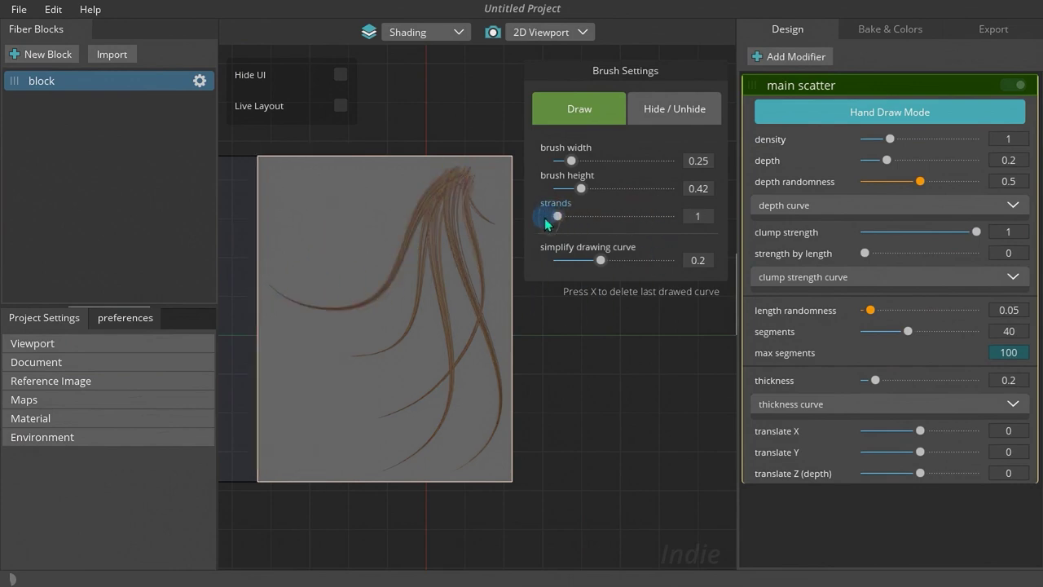
# Draw thin single-hair flyaways around the locks with the brush set to 1 strand.
pyautogui.moveTo(455, 181)
pyautogui.mouseDown()
pyautogui.moveTo(242, 191)
pyautogui.moveTo(265, 509)
pyautogui.mouseUp()
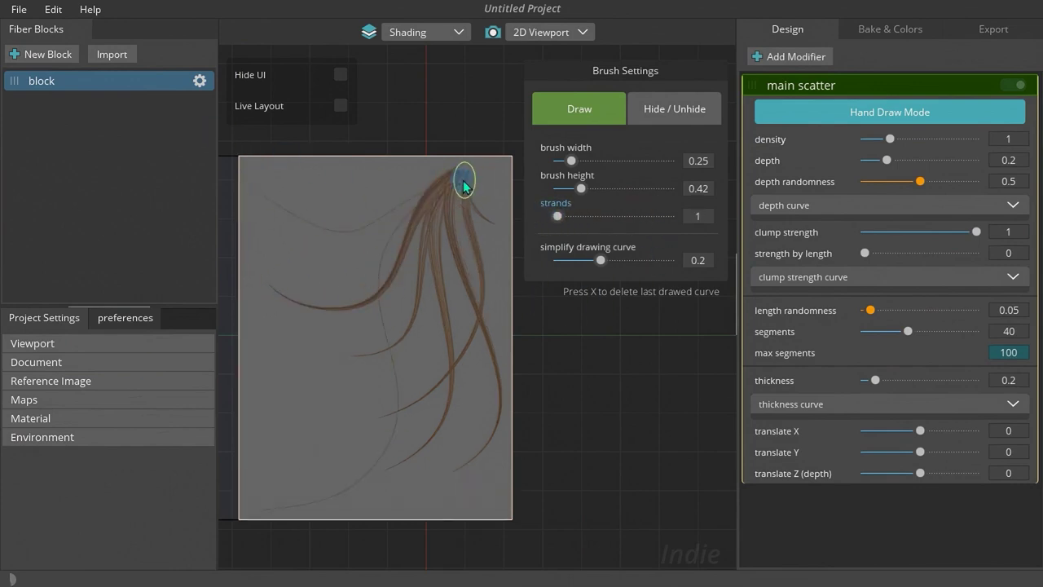
pyautogui.moveTo(466, 181); pyautogui.dragTo(558, 291)
# Set the brush to 15 strands and draw test curves at different simplify drawing curve values, including 0.1 and 0.5.
pyautogui.moveTo(557, 216); pyautogui.dragTo(573, 216)
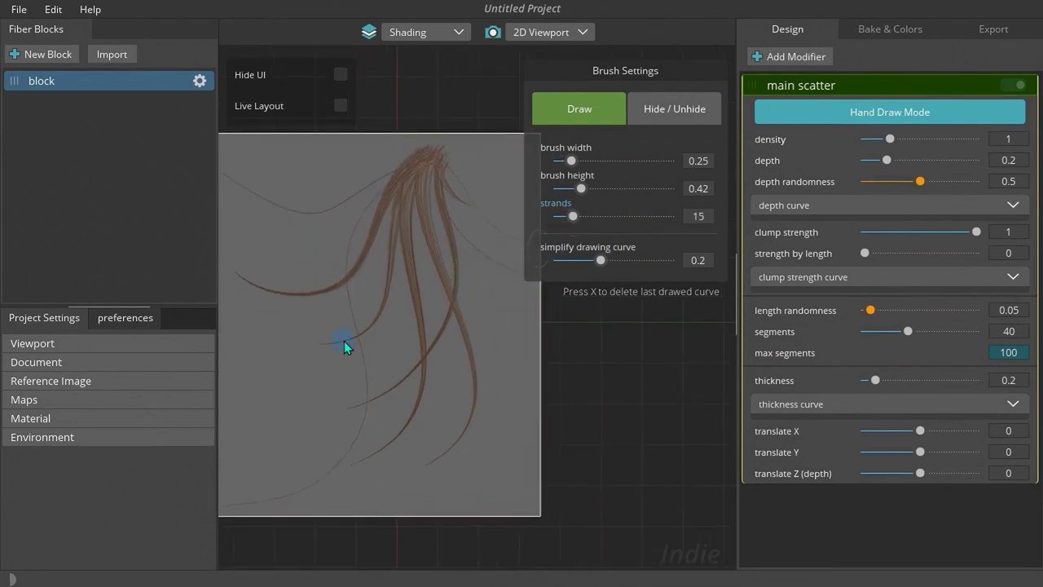
pyautogui.moveTo(604, 266)
pyautogui.mouseDown()
pyautogui.moveTo(669, 265)
pyautogui.moveTo(562, 269)
pyautogui.mouseUp()
pyautogui.moveTo(299, 331); pyautogui.dragTo(319, 407)
pyautogui.moveTo(647, 262); pyautogui.dragTo(675, 261)
pyautogui.moveTo(364, 401); pyautogui.dragTo(366, 404)
pyautogui.moveTo(285, 336); pyautogui.dragTo(459, 404)
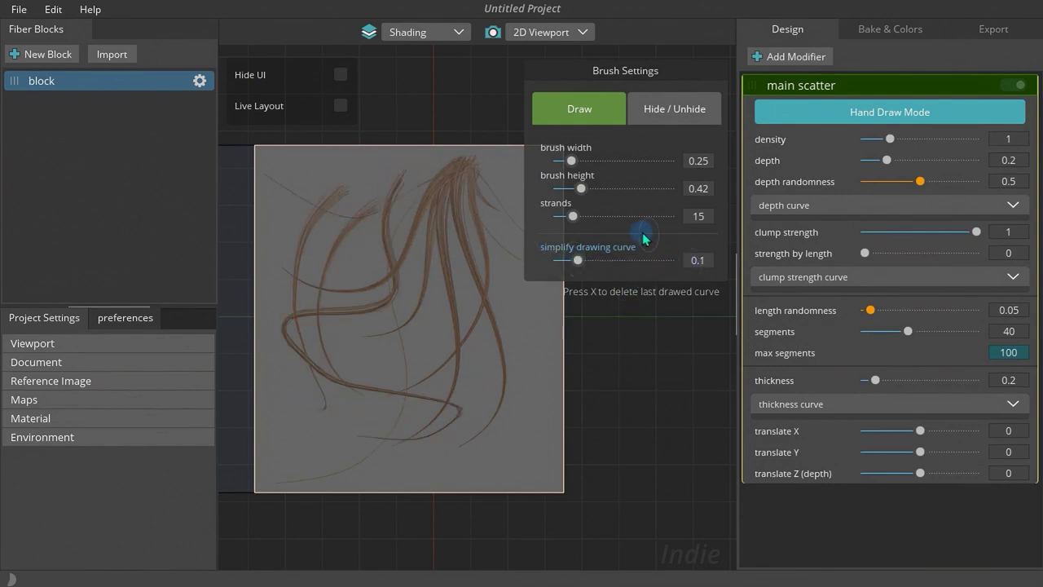
pyautogui.moveTo(431, 187); pyautogui.dragTo(284, 444)
# Delete the most recently drawn curves one after another, including the test curves and the thin flyaway hairs.
pyautogui.press('x')
pyautogui.press('x')
pyautogui.press('x')
pyautogui.press('x')
pyautogui.press('x')
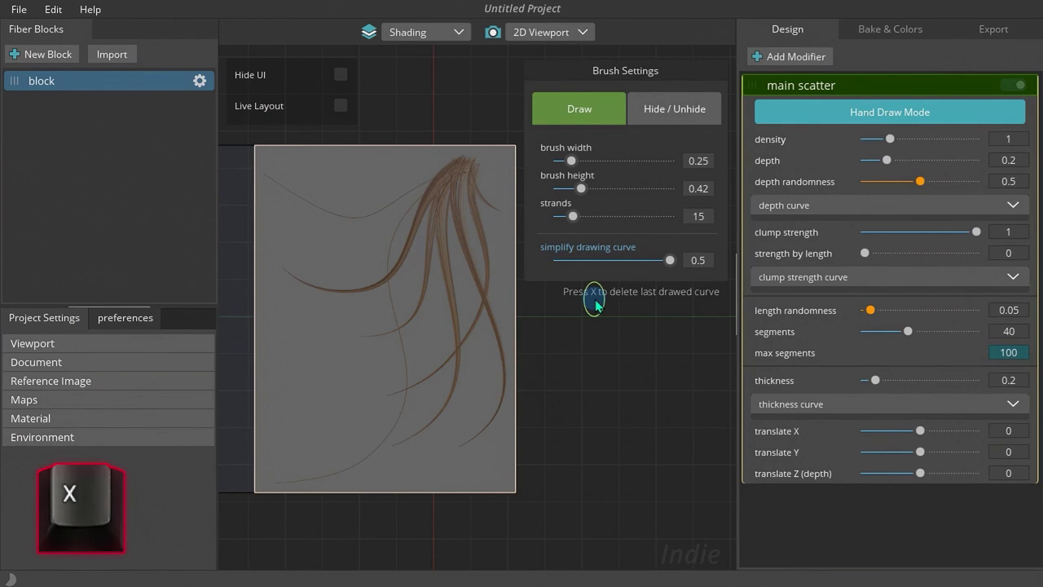
pyautogui.press('x')
pyautogui.press('x')
# Hide all drawn curves using the Hide/Unhide brush at radius 0.64, and unhide them again.
pyautogui.moveTo(596, 303); pyautogui.dragTo(570, 307, button='middle')
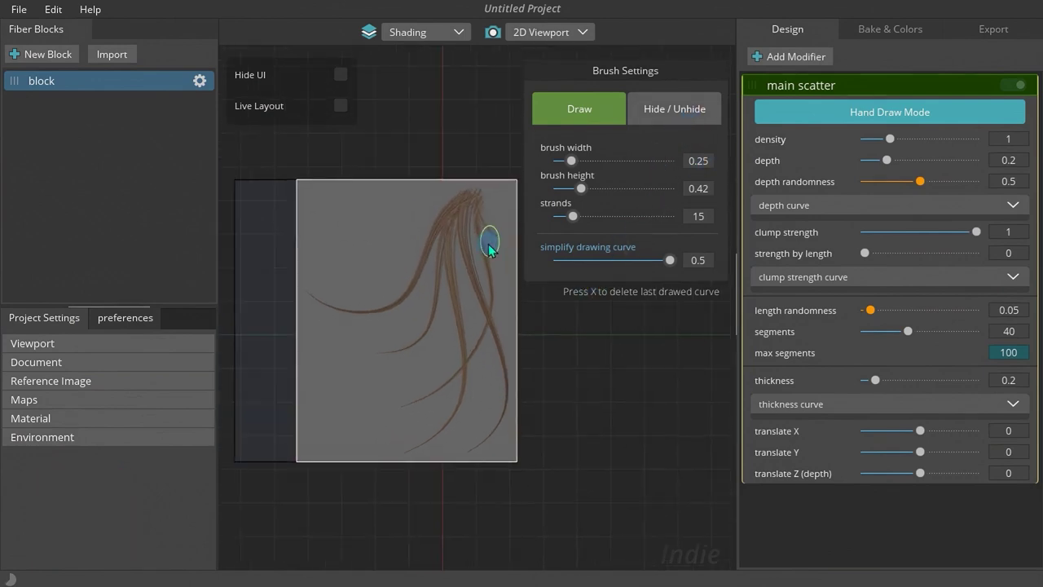
pyautogui.click(684, 110)
pyautogui.moveTo(613, 160); pyautogui.dragTo(628, 167)
pyautogui.moveTo(488, 264)
pyautogui.mouseDown()
pyautogui.moveTo(395, 238)
pyautogui.moveTo(438, 224)
pyautogui.moveTo(459, 277)
pyautogui.moveTo(537, 195)
pyautogui.mouseUp()
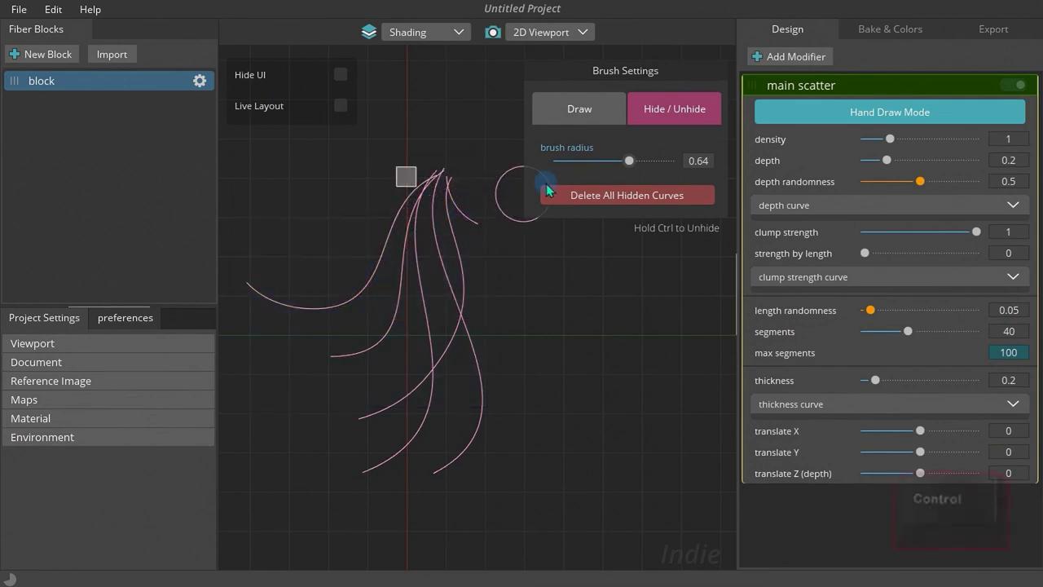
pyautogui.moveTo(423, 233)
pyautogui.keyDown('ctrl'); pyautogui.mouseDown()
pyautogui.moveTo(464, 263)
pyautogui.moveTo(463, 236)
pyautogui.moveTo(426, 274)
pyautogui.moveTo(391, 246)
pyautogui.moveTo(472, 254)
pyautogui.mouseUp(); pyautogui.keyUp('ctrl')
# Hide the far-left curve and the two long right-hand curves, and delete all hidden curves.
pyautogui.moveTo(471, 219)
pyautogui.mouseDown()
pyautogui.moveTo(410, 226)
pyautogui.moveTo(464, 247)
pyautogui.moveTo(413, 254)
pyautogui.mouseUp()
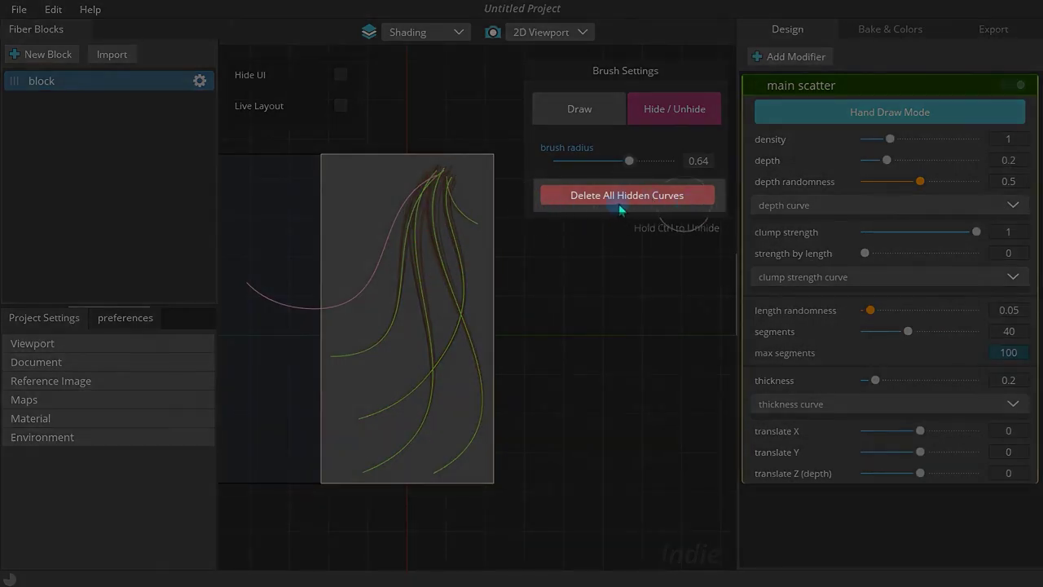
pyautogui.click(653, 196)
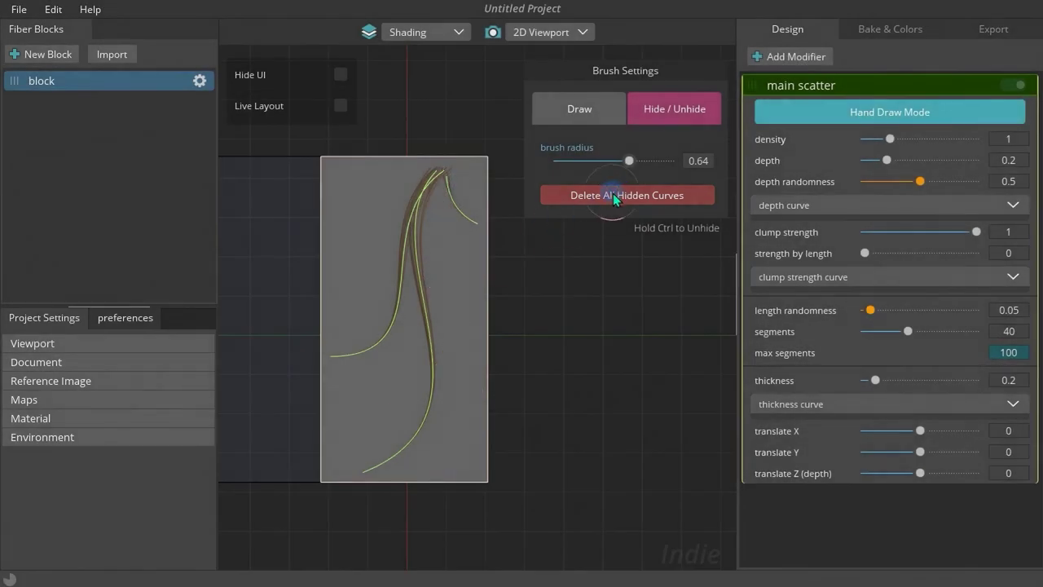
# Draw more long locks fanning downward and outward from the same root area.
pyautogui.click(597, 120)
pyautogui.moveTo(446, 183)
pyautogui.mouseDown()
pyautogui.moveTo(467, 419)
pyautogui.moveTo(527, 386)
pyautogui.moveTo(347, 450)
pyautogui.mouseUp()
pyautogui.moveTo(442, 189)
pyautogui.mouseDown()
pyautogui.moveTo(488, 454)
pyautogui.moveTo(617, 423)
pyautogui.moveTo(576, 389)
pyautogui.moveTo(299, 384)
pyautogui.mouseUp()
# Add a Curl modifier to the hand-drawn locks and adjust its settings to make them wavy.
pyautogui.click(798, 56)
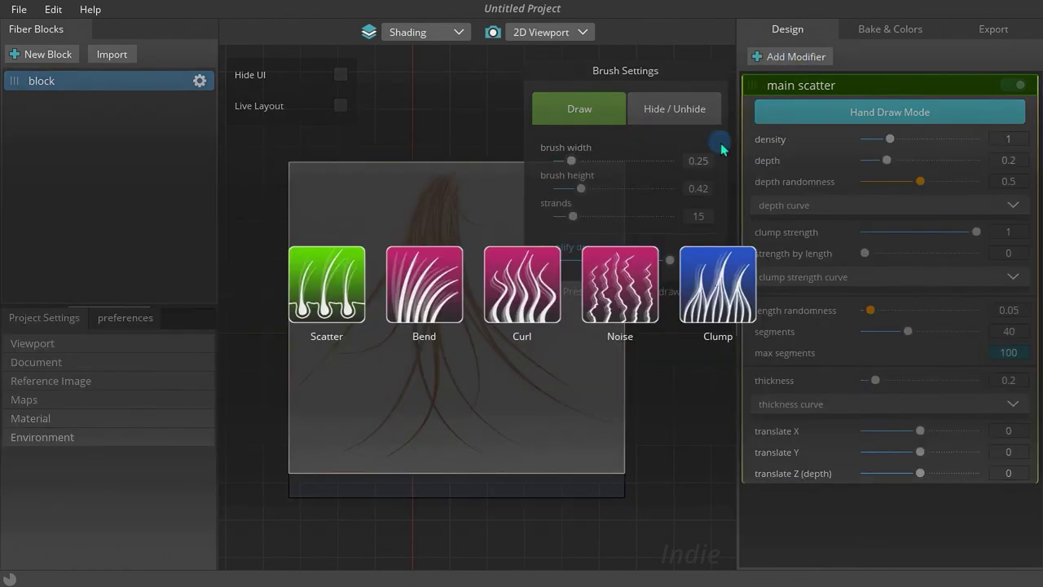
pyautogui.click(548, 298)
pyautogui.moveTo(892, 204); pyautogui.dragTo(1016, 202)
pyautogui.moveTo(870, 274); pyautogui.dragTo(902, 273)
# Set the main scatter's clump strength to 0.61 and its strength by length to 0.91.
pyautogui.click(826, 84)
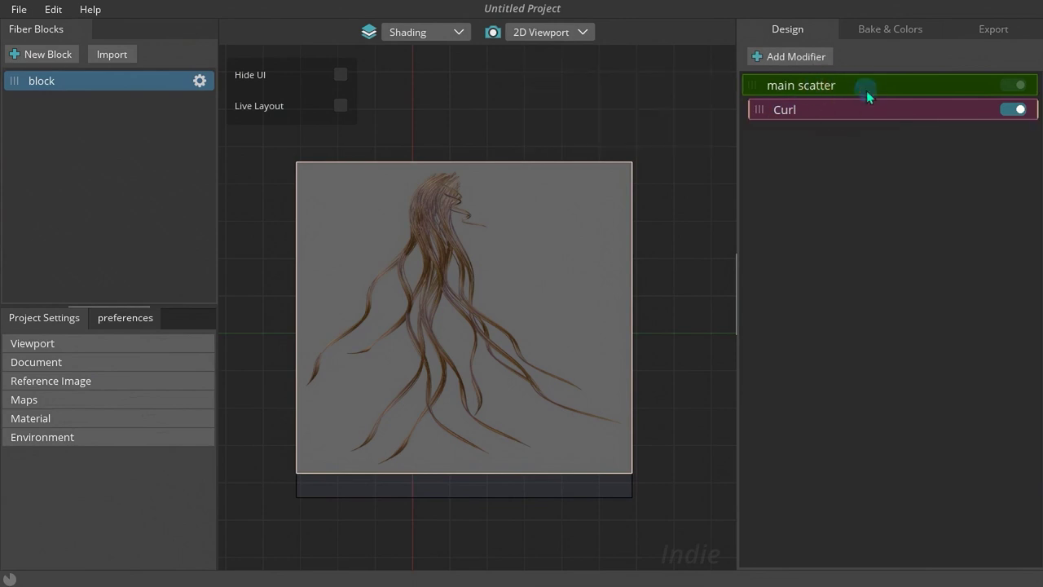
pyautogui.moveTo(974, 232); pyautogui.dragTo(977, 256)
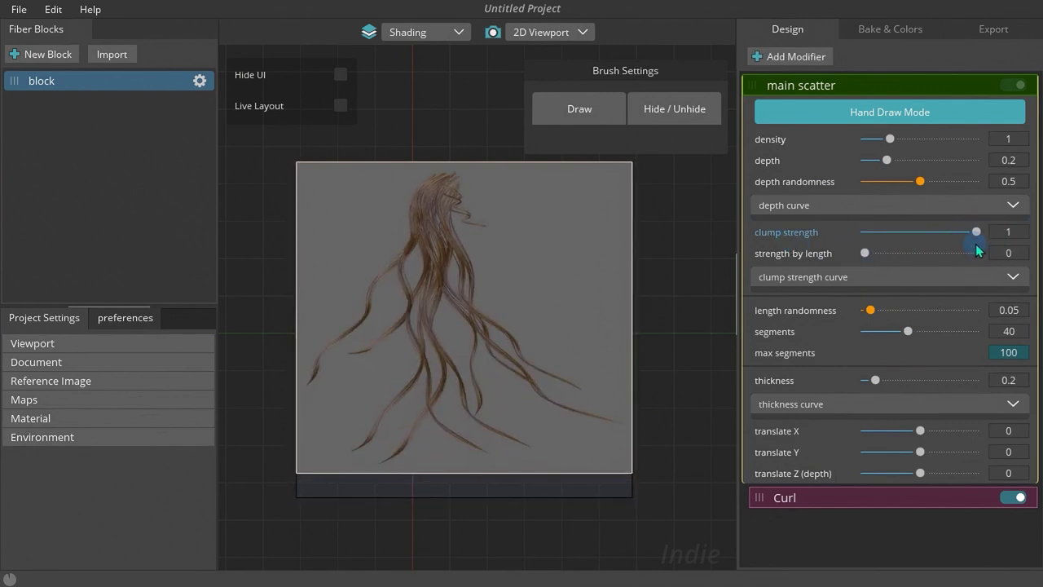
pyautogui.scroll(3, 582, 396)
pyautogui.moveTo(582, 397); pyautogui.dragTo(622, 382, button='middle')
pyautogui.moveTo(864, 254); pyautogui.dragTo(964, 257)
pyautogui.moveTo(975, 233)
pyautogui.mouseDown()
pyautogui.moveTo(935, 238)
pyautogui.moveTo(923, 260)
pyautogui.moveTo(966, 258)
pyautogui.mouseUp()
pyautogui.moveTo(729, 236); pyautogui.dragTo(503, 261, button='middle')
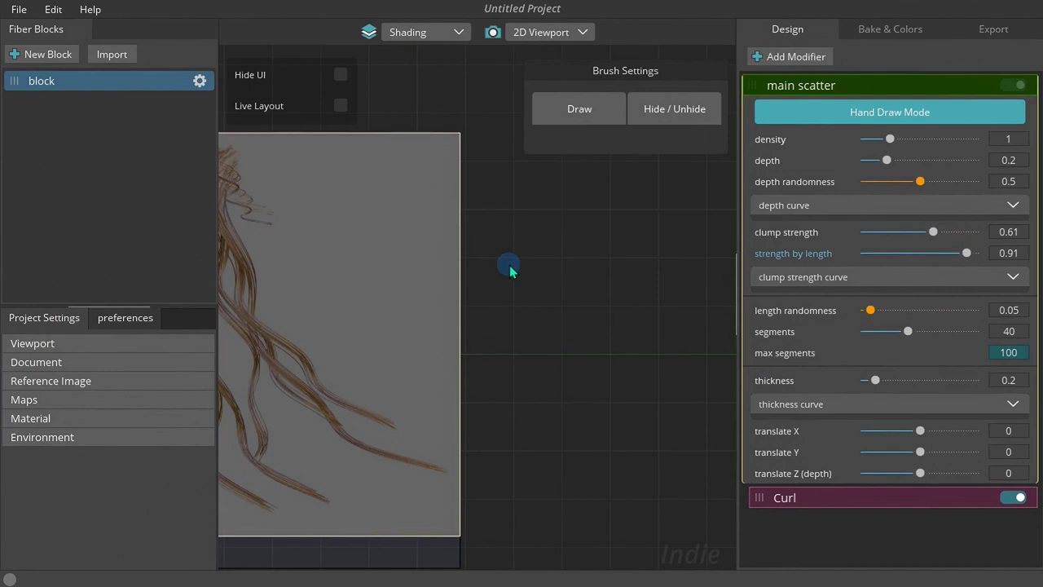
# Draw several shorter vertical locks to the right of the main group.
pyautogui.scroll(-2, 513, 269)
pyautogui.click(579, 114)
pyautogui.click(580, 117)
pyautogui.moveTo(396, 187); pyautogui.dragTo(391, 336)
pyautogui.moveTo(448, 177); pyautogui.dragTo(438, 321)
# Reset strength by length to 0 and reshape the clump strength curve to rise steeply near the root and level off toward the tip.
pyautogui.moveTo(966, 252); pyautogui.dragTo(847, 272)
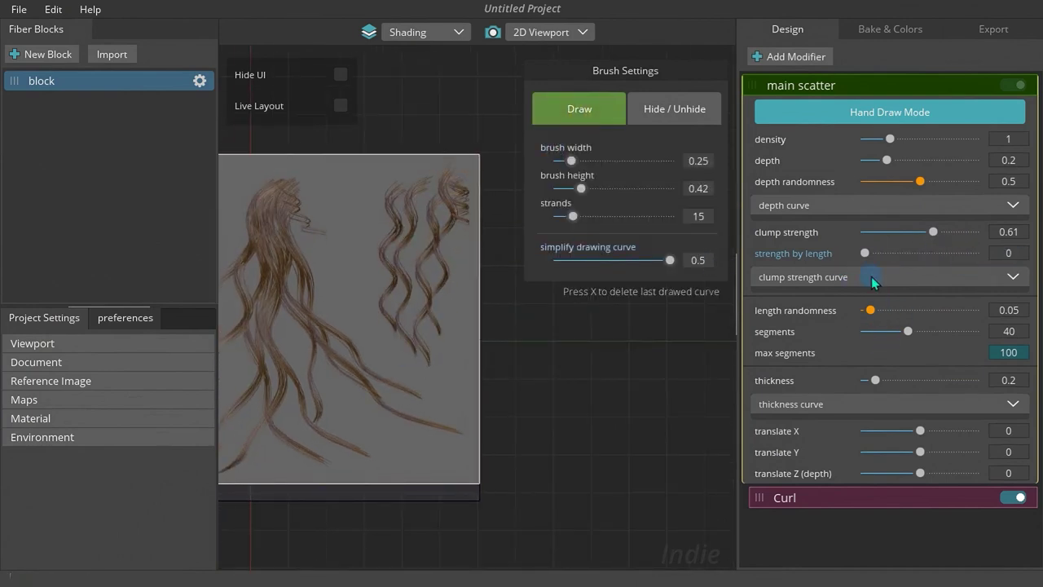
pyautogui.click(871, 277)
pyautogui.moveTo(762, 368); pyautogui.dragTo(749, 386)
pyautogui.moveTo(1007, 296); pyautogui.dragTo(1017, 278)
pyautogui.moveTo(925, 318); pyautogui.dragTo(891, 294)
pyautogui.moveTo(841, 347); pyautogui.dragTo(779, 300)
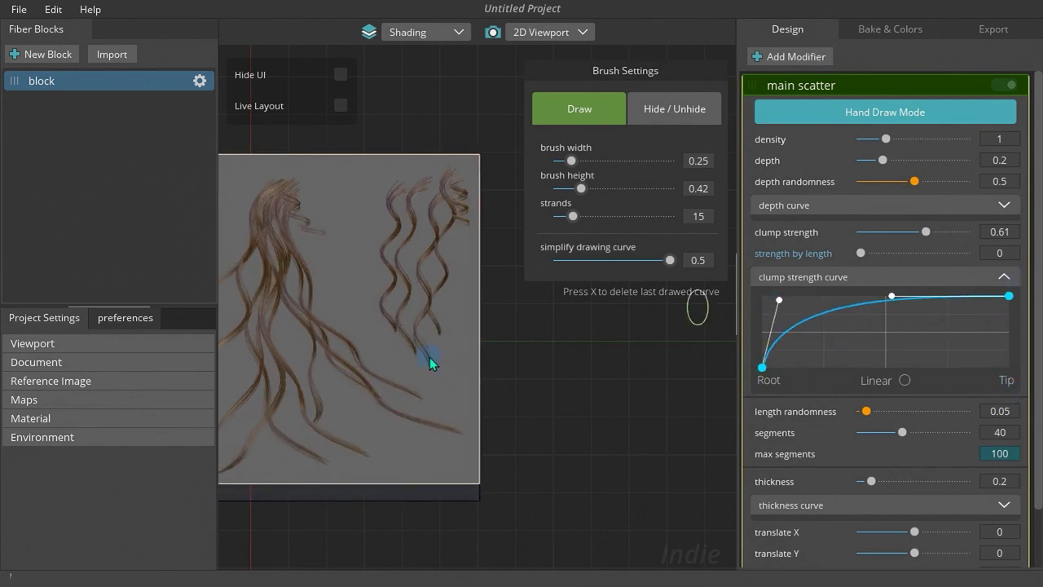
# Examine the clumped, wavy hand-drawn locks up close and as a whole, with the brush off and the UI hidden.
pyautogui.moveTo(513, 339); pyautogui.dragTo(606, 342, button='middle')
pyautogui.scroll(2, 442, 361)
pyautogui.scroll(-2, 456, 351)
pyautogui.click(659, 117)
pyautogui.click(587, 111)
pyautogui.scroll(-2, 554, 445)
pyautogui.scroll(3, 562, 440)
pyautogui.moveTo(407, 440)
pyautogui.mouseDown(button='middle')
pyautogui.moveTo(578, 429)
pyautogui.moveTo(621, 392)
pyautogui.mouseUp(button='middle')
pyautogui.scroll(-1, 570, 399)
pyautogui.click(579, 109)
pyautogui.scroll(-2, 468, 382)
pyautogui.click(340, 74)
pyautogui.scroll(2, 511, 375)
pyautogui.moveTo(475, 453); pyautogui.dragTo(573, 386, button='middle')
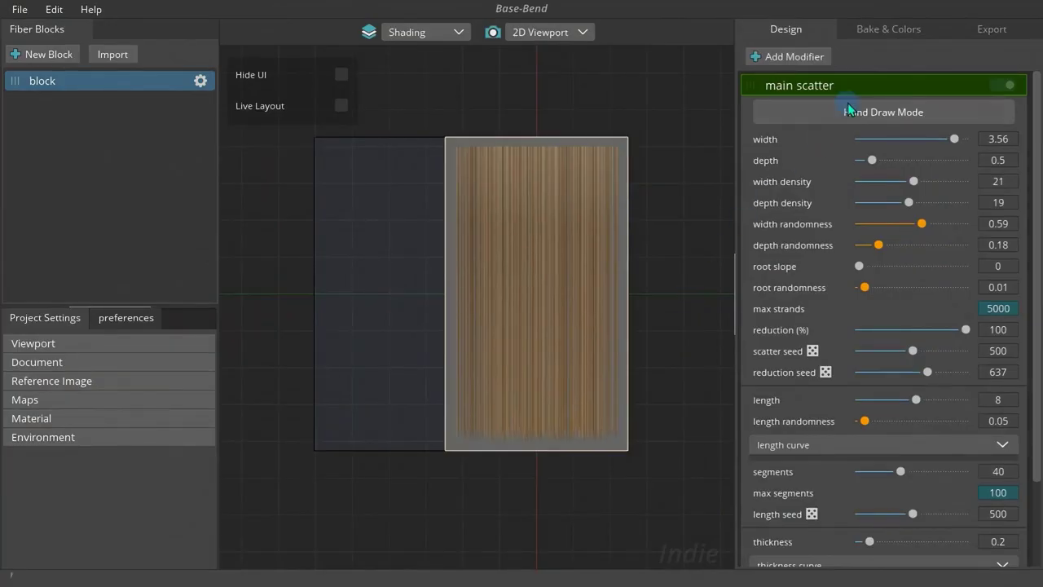
# Collapse the main scatter's settings and add a Bend modifier to the straight hair block.
pyautogui.click(858, 84)
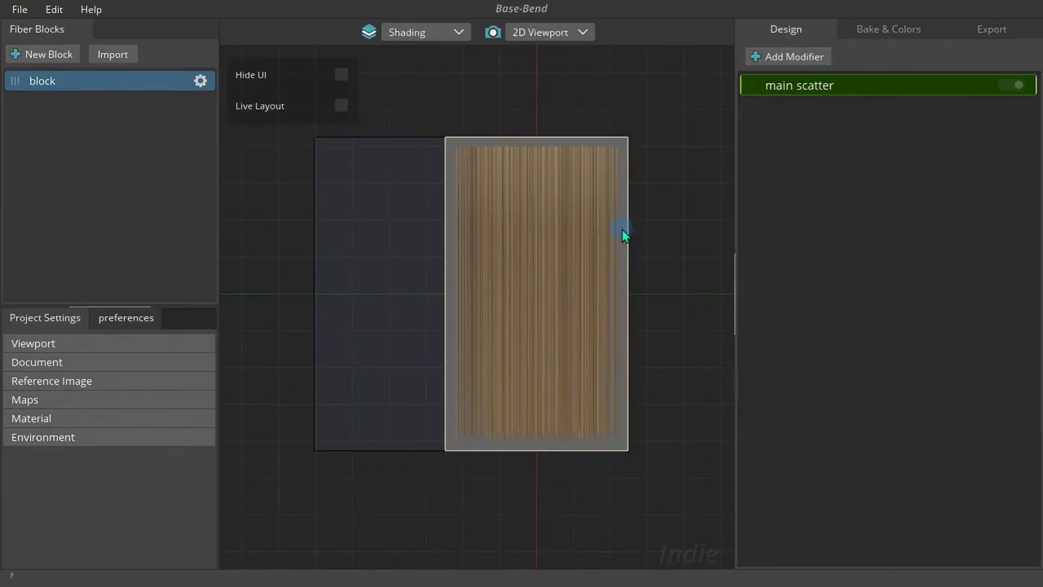
pyautogui.moveTo(621, 227); pyautogui.dragTo(622, 230, button='middle')
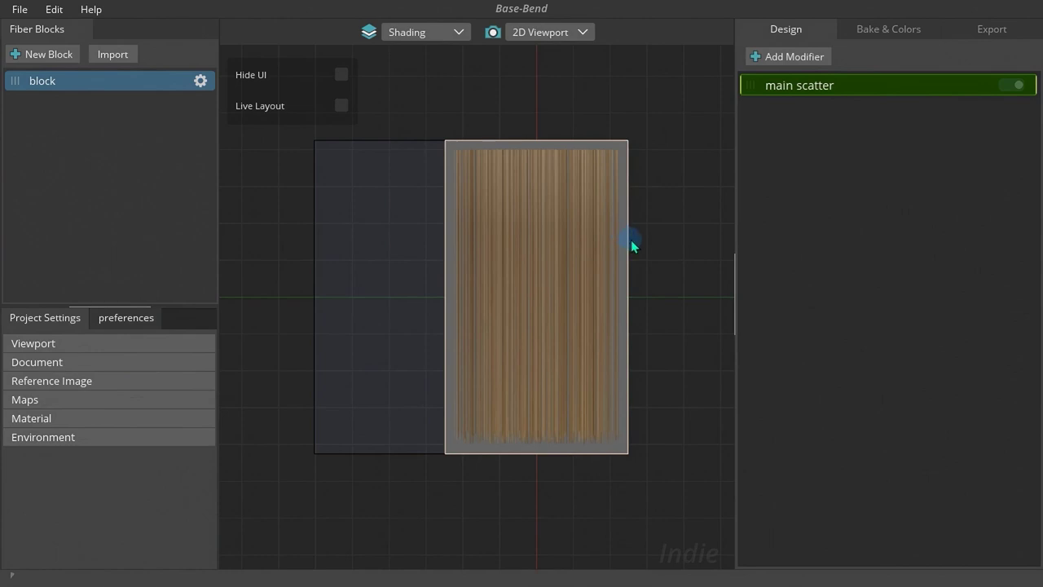
pyautogui.click(783, 57)
pyautogui.click(404, 280)
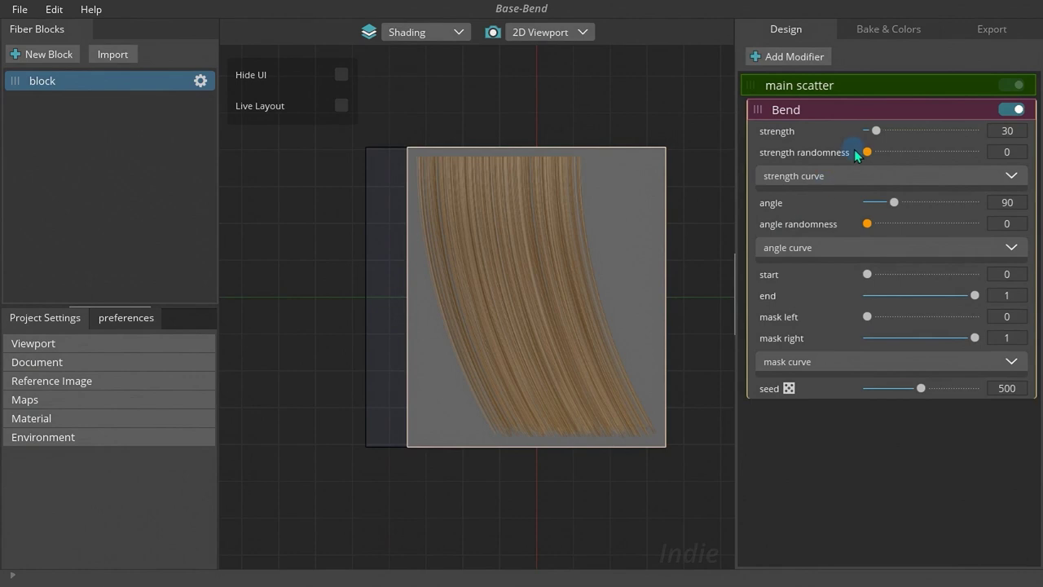
# Reshape the Bend strength curve to start at zero at the root and rise toward the tip, and set the strength to 21.75.
pyautogui.moveTo(876, 138)
pyautogui.mouseDown()
pyautogui.moveTo(922, 139)
pyautogui.moveTo(872, 139)
pyautogui.moveTo(864, 143)
pyautogui.moveTo(919, 139)
pyautogui.moveTo(872, 152)
pyautogui.moveTo(917, 156)
pyautogui.moveTo(852, 163)
pyautogui.moveTo(967, 155)
pyautogui.moveTo(861, 151)
pyautogui.moveTo(876, 130)
pyautogui.mouseUp()
pyautogui.click(871, 175)
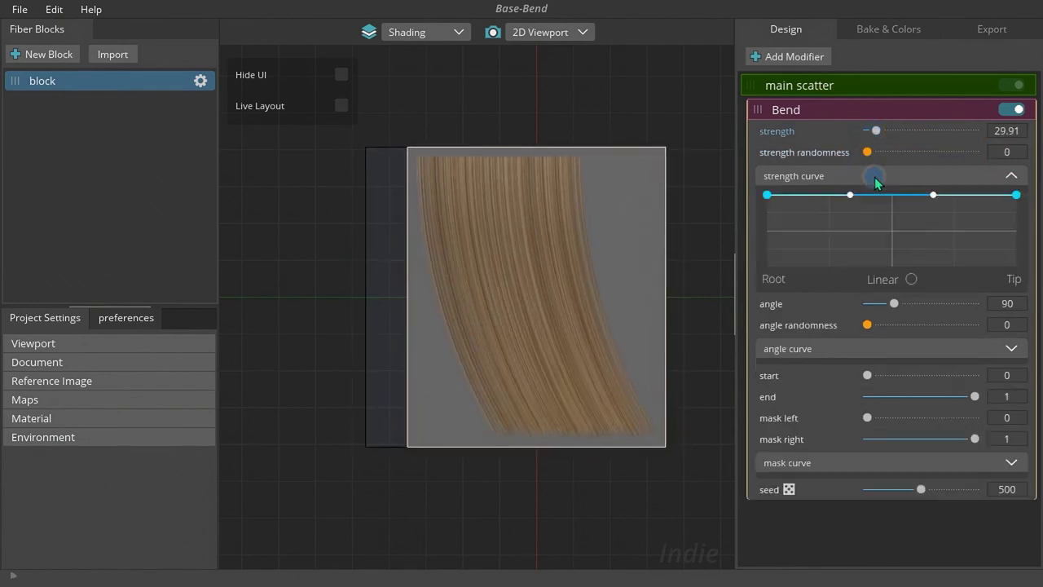
pyautogui.moveTo(769, 230); pyautogui.dragTo(768, 278)
pyautogui.moveTo(849, 195); pyautogui.dragTo(882, 285)
pyautogui.moveTo(933, 195); pyautogui.dragTo(942, 259)
pyautogui.moveTo(876, 131)
pyautogui.mouseDown()
pyautogui.moveTo(903, 137)
pyautogui.moveTo(873, 134)
pyautogui.mouseUp()
pyautogui.moveTo(882, 266); pyautogui.dragTo(848, 217)
pyautogui.click(868, 175)
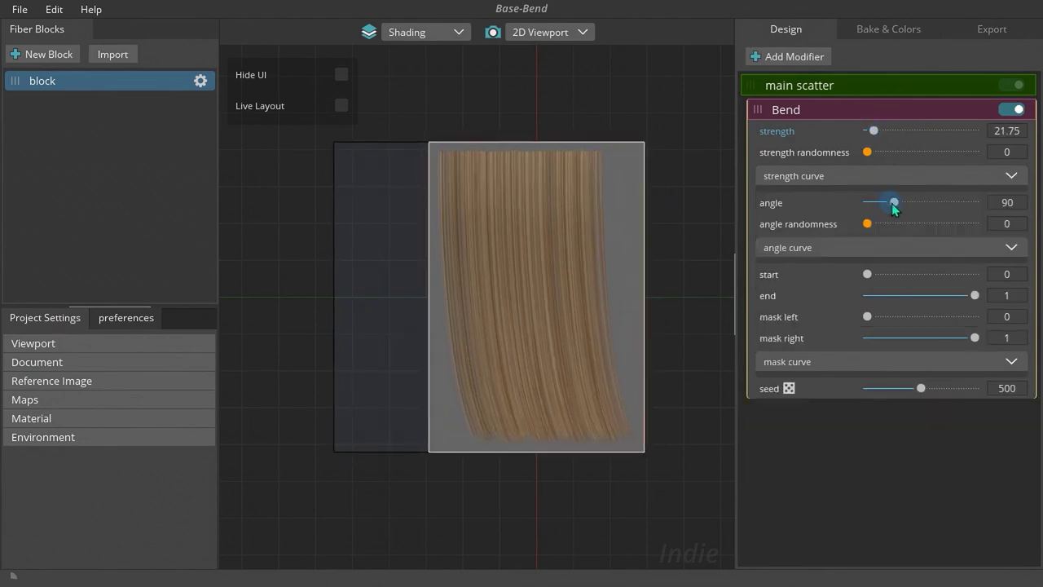
# Set the bend angle to 177.01 and the angle randomness to 0.27, checking the strands in the 3D view.
pyautogui.moveTo(893, 202); pyautogui.dragTo(957, 203)
pyautogui.click(494, 32)
pyautogui.moveTo(880, 227)
pyautogui.mouseDown()
pyautogui.moveTo(954, 228)
pyautogui.moveTo(886, 241)
pyautogui.moveTo(888, 228)
pyautogui.moveTo(898, 234)
pyautogui.mouseUp()
pyautogui.click(493, 34)
pyautogui.moveTo(943, 202); pyautogui.dragTo(919, 202)
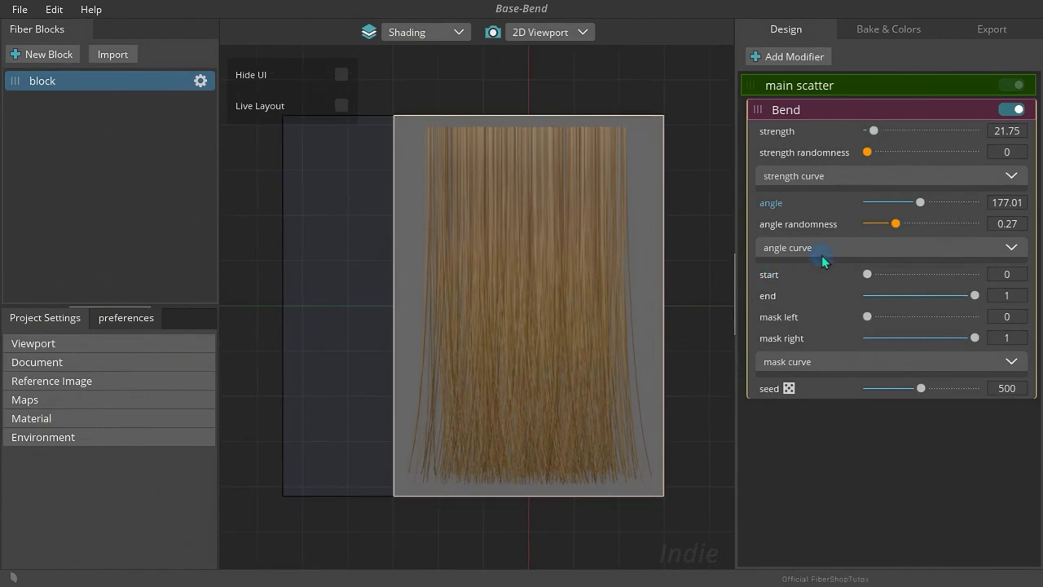
# Set the bend strength to 106.04 and the start to 0.65, and try out the end and mask limits.
pyautogui.moveTo(866, 274)
pyautogui.mouseDown()
pyautogui.moveTo(974, 274)
pyautogui.moveTo(869, 273)
pyautogui.mouseUp()
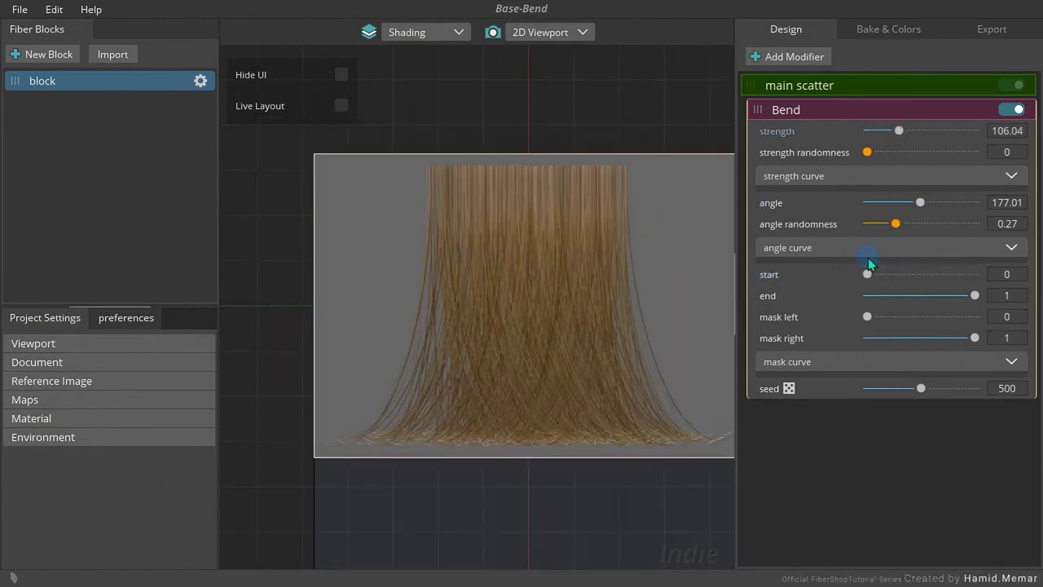
pyautogui.moveTo(867, 274)
pyautogui.mouseDown()
pyautogui.moveTo(928, 273)
pyautogui.moveTo(943, 296)
pyautogui.moveTo(975, 297)
pyautogui.moveTo(868, 274)
pyautogui.mouseUp()
pyautogui.moveTo(973, 296)
pyautogui.mouseDown()
pyautogui.moveTo(961, 299)
pyautogui.moveTo(976, 296)
pyautogui.mouseUp()
pyautogui.moveTo(870, 274); pyautogui.dragTo(939, 276)
pyautogui.moveTo(867, 316)
pyautogui.mouseDown()
pyautogui.moveTo(945, 317)
pyautogui.moveTo(868, 332)
pyautogui.mouseUp()
pyautogui.moveTo(974, 337)
pyautogui.mouseDown()
pyautogui.moveTo(889, 337)
pyautogui.moveTo(989, 342)
pyautogui.mouseUp()
pyautogui.click(941, 361)
pyautogui.moveTo(867, 316); pyautogui.dragTo(846, 323)
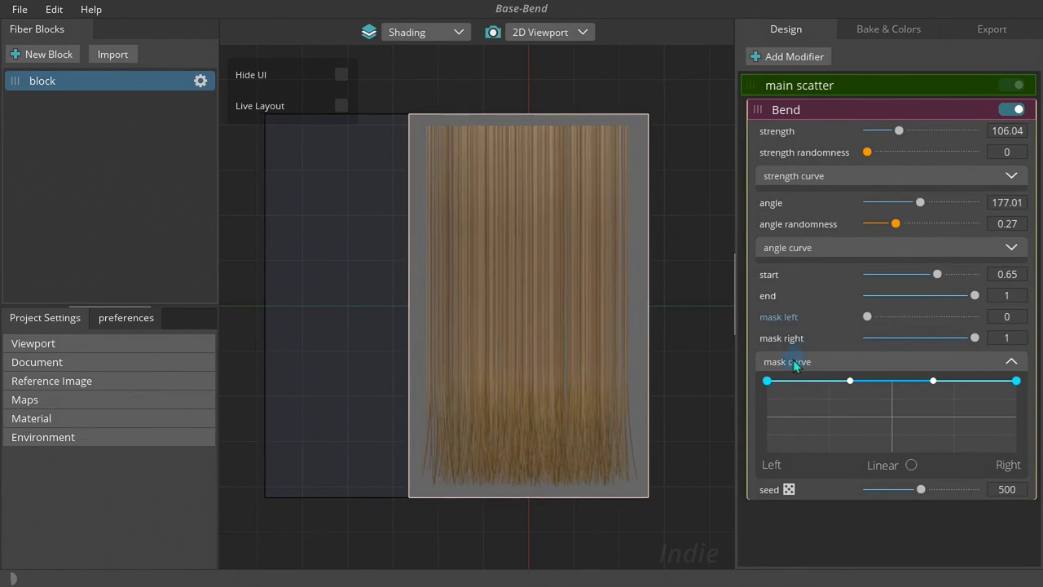
# Shape the bend's mask curve to rise from zero at the left to full at the right, with strength 247.43 and angle randomness 0.38.
pyautogui.moveTo(766, 382); pyautogui.dragTo(766, 452)
pyautogui.moveTo(936, 405)
pyautogui.mouseDown()
pyautogui.moveTo(924, 403)
pyautogui.moveTo(924, 386)
pyautogui.mouseUp()
pyautogui.moveTo(849, 381); pyautogui.dragTo(908, 454)
pyautogui.moveTo(899, 131); pyautogui.dragTo(941, 131)
pyautogui.moveTo(908, 451); pyautogui.dragTo(868, 451)
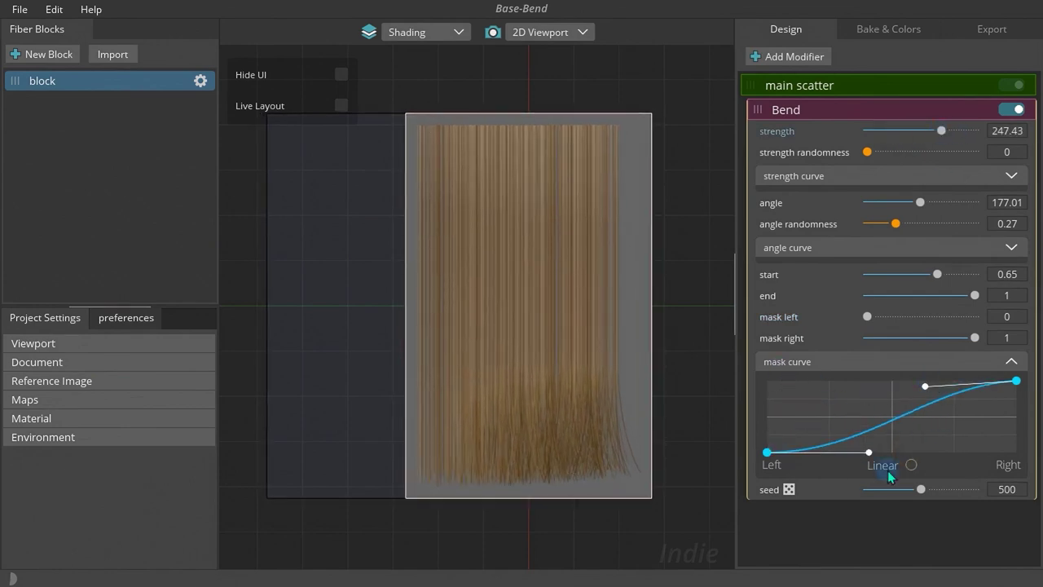
pyautogui.moveTo(890, 238); pyautogui.dragTo(903, 239)
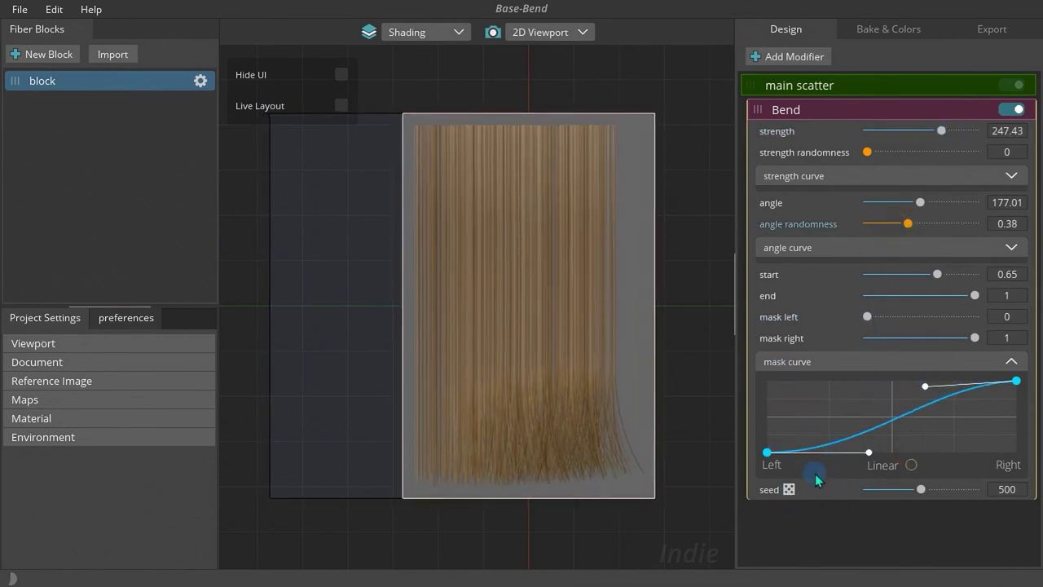
pyautogui.click(821, 364)
# Vary the Bend seed through several values and random rolls to compare strand variations.
pyautogui.moveTo(918, 389)
pyautogui.mouseDown()
pyautogui.moveTo(895, 392)
pyautogui.moveTo(889, 406)
pyautogui.moveTo(906, 401)
pyautogui.mouseUp()
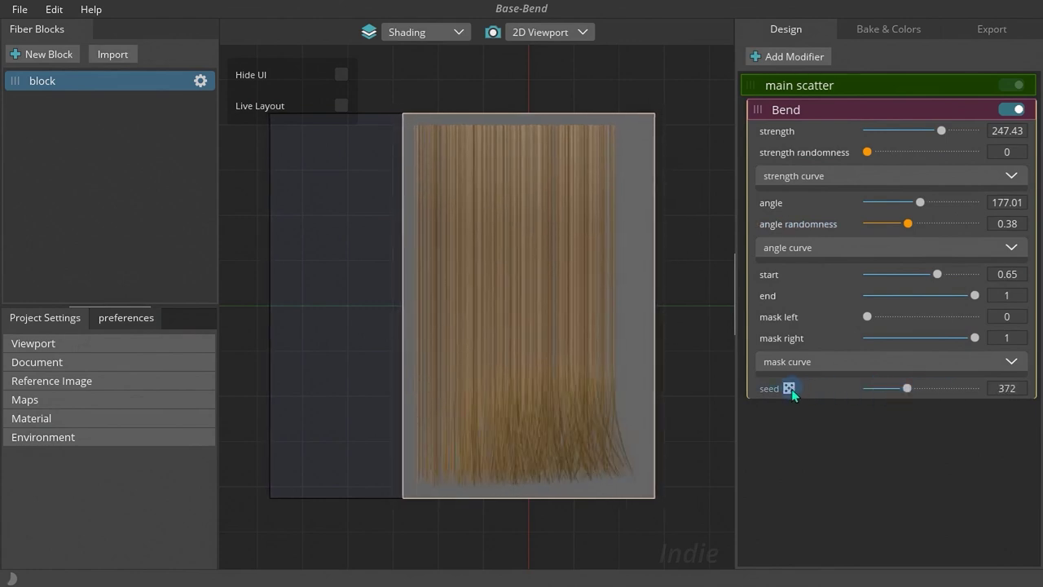
pyautogui.click(789, 389)
pyautogui.click(789, 390)
pyautogui.click(789, 390)
pyautogui.click(789, 389)
pyautogui.click(789, 389)
pyautogui.moveTo(950, 393); pyautogui.dragTo(936, 396)
# Delete the Bend modifier and add a fresh Bend modifier with default settings.
pyautogui.scroll(1, 690, 372)
pyautogui.rightClick(827, 111)
pyautogui.click(825, 235)
pyautogui.click(491, 330)
pyautogui.click(798, 57)
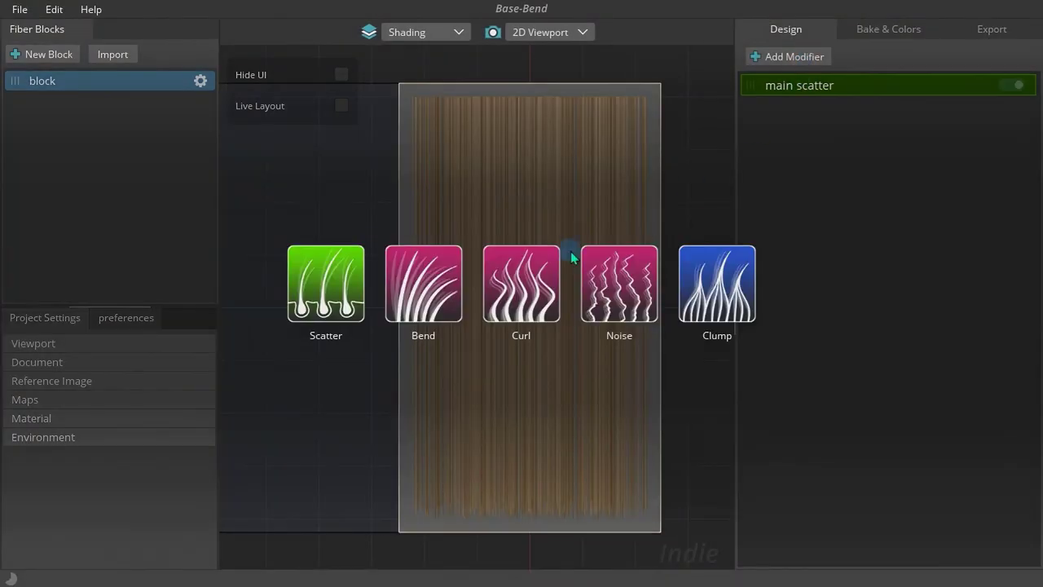
pyautogui.click(435, 280)
# Set the bend's strength to 163.23, strength randomness 0.1, angle 111.75, angle randomness 0.14 and start 0.63, and randomize its seed.
pyautogui.moveTo(876, 131); pyautogui.dragTo(915, 131)
pyautogui.moveTo(866, 273); pyautogui.dragTo(934, 273)
pyautogui.moveTo(867, 151); pyautogui.dragTo(877, 151)
pyautogui.moveTo(893, 202); pyautogui.dragTo(884, 225)
pyautogui.click(788, 388)
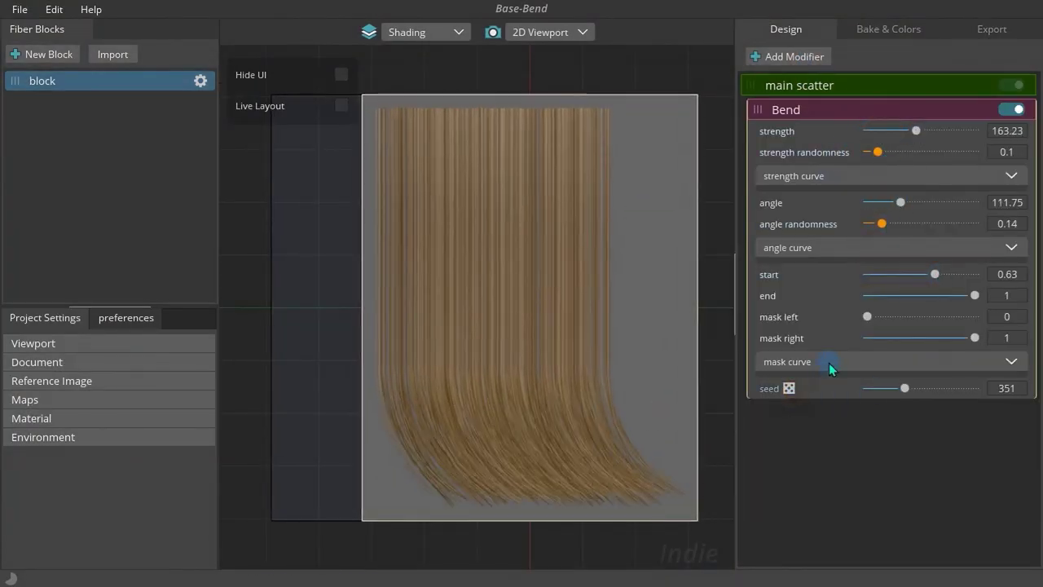
pyautogui.click(827, 366)
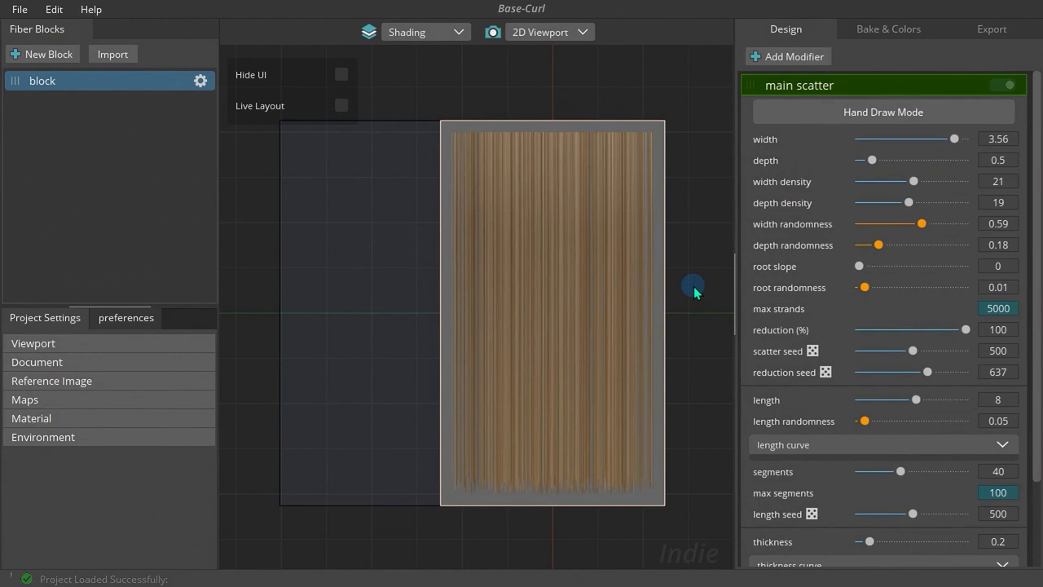
# Collapse the main scatter's settings in the Base-Curl project and add a Curl modifier to the straight hair.
pyautogui.scroll(1, 694, 292)
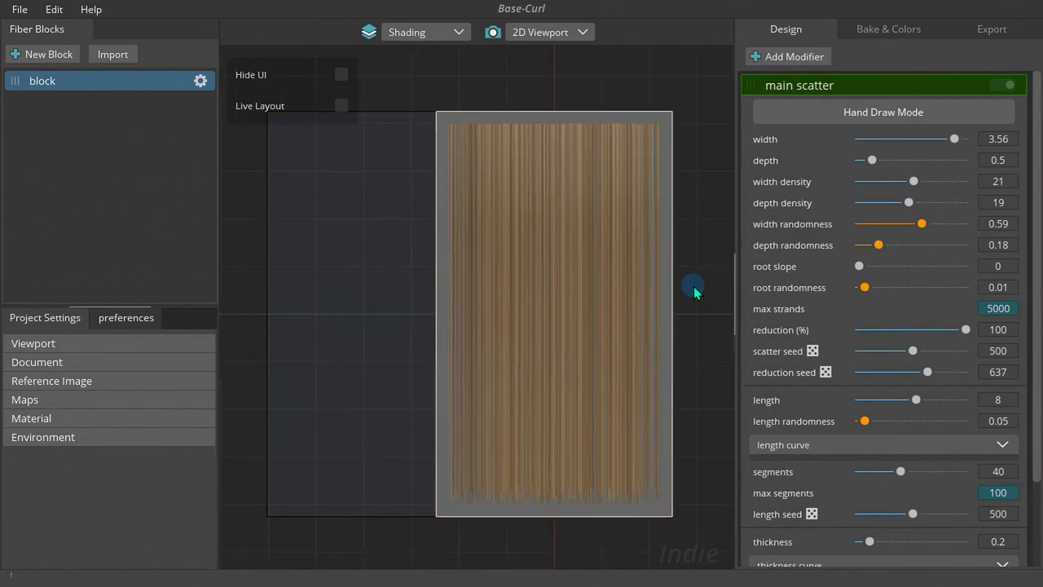
pyautogui.click(846, 85)
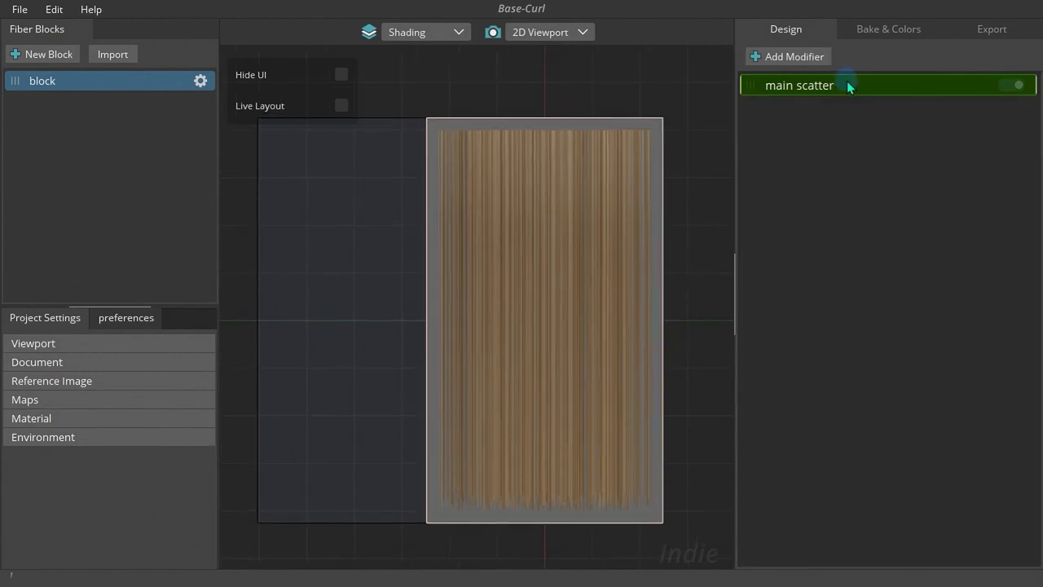
pyautogui.click(814, 59)
pyautogui.click(534, 272)
pyautogui.scroll(-2, 608, 289)
pyautogui.scroll(2, 610, 293)
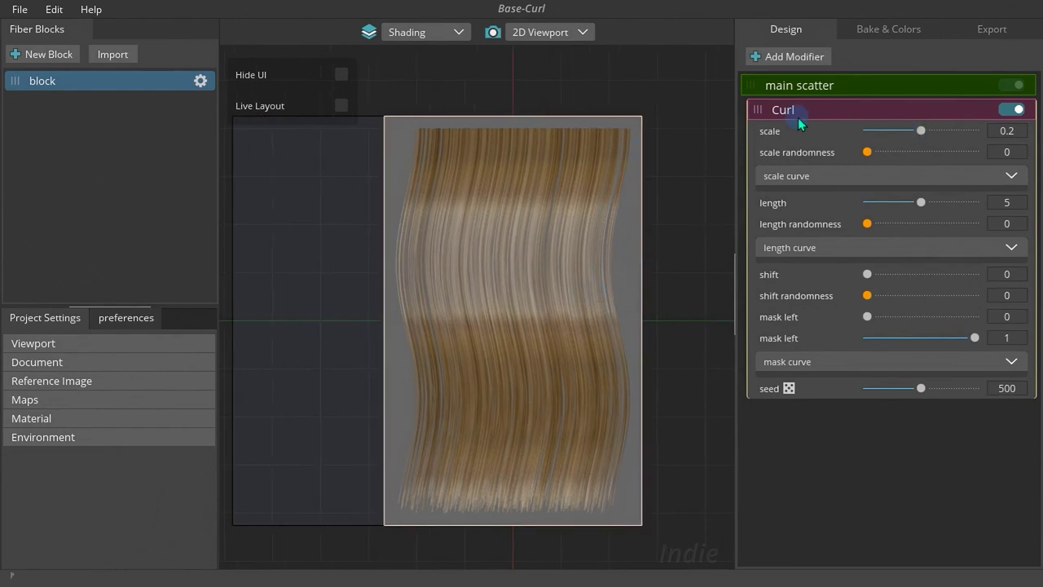
# Set the curl scale to 0.12 with randomness 0.63, and reshape the scale curve from zero at the root to full at the tip.
pyautogui.moveTo(913, 134); pyautogui.dragTo(936, 160)
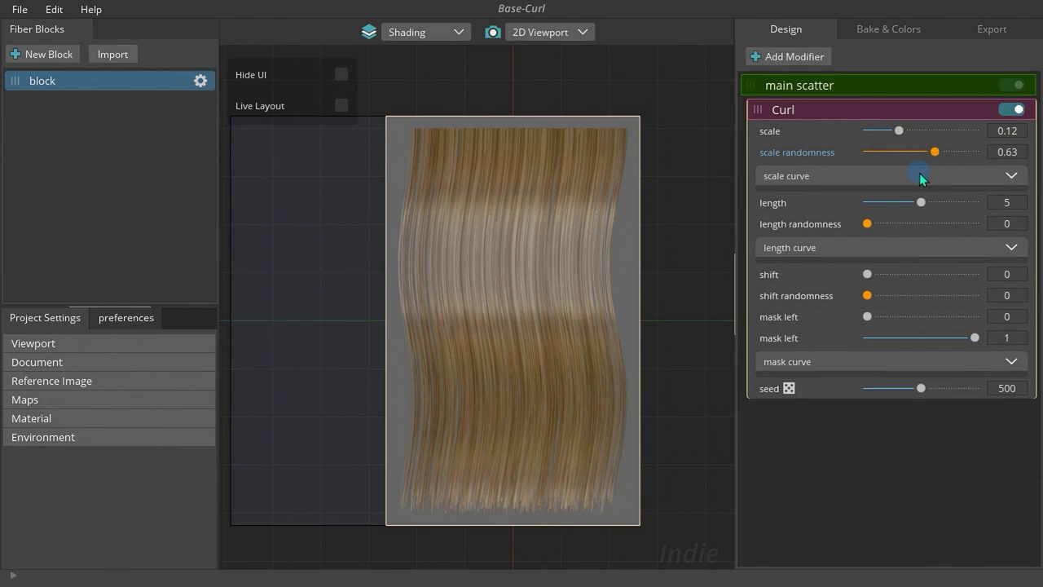
pyautogui.click(919, 174)
pyautogui.moveTo(766, 196); pyautogui.dragTo(768, 271)
pyautogui.moveTo(934, 196); pyautogui.dragTo(959, 272)
pyautogui.moveTo(1017, 195); pyautogui.dragTo(1019, 172)
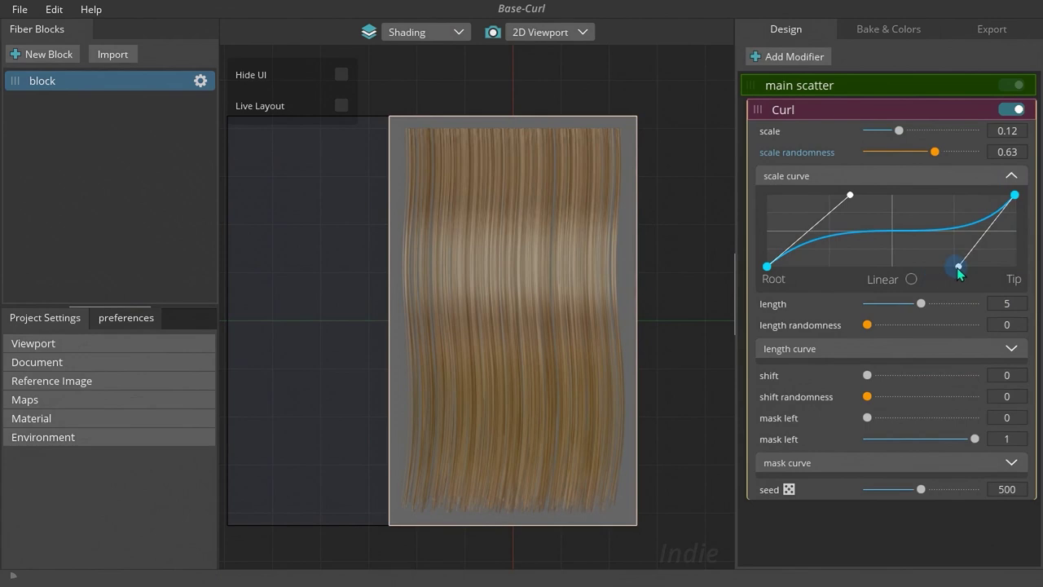
pyautogui.click(883, 177)
# Set the curl scale to 0.14 and length to 8.63, and reshape the length curve to rise from zero at the root.
pyautogui.moveTo(899, 130)
pyautogui.mouseDown()
pyautogui.moveTo(913, 138)
pyautogui.moveTo(885, 209)
pyautogui.moveTo(943, 220)
pyautogui.moveTo(862, 227)
pyautogui.moveTo(975, 224)
pyautogui.moveTo(951, 224)
pyautogui.mouseUp()
pyautogui.moveTo(867, 224)
pyautogui.mouseDown()
pyautogui.moveTo(989, 231)
pyautogui.moveTo(862, 243)
pyautogui.mouseUp()
pyautogui.click(854, 246)
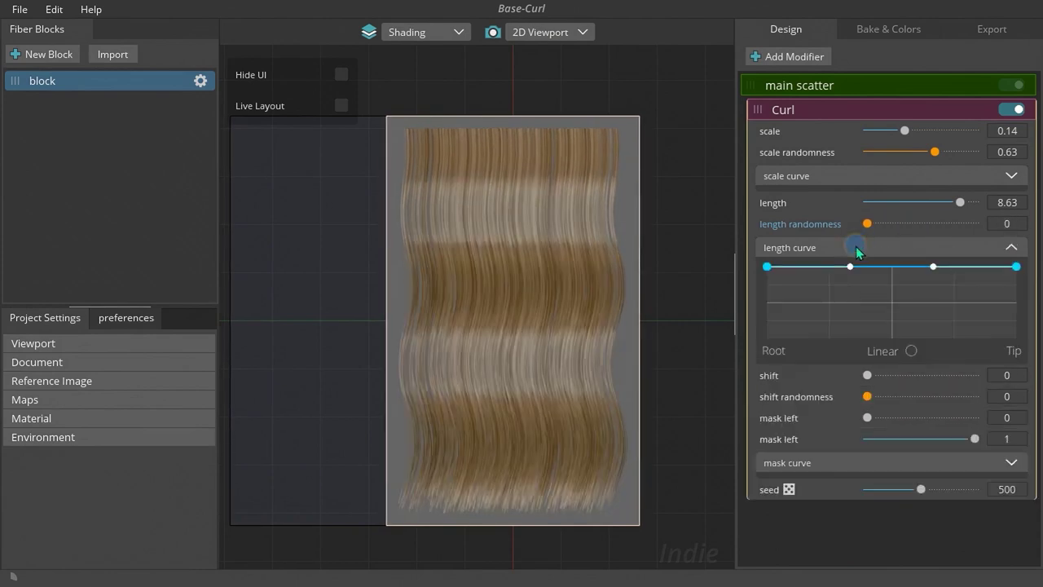
pyautogui.moveTo(768, 267); pyautogui.dragTo(767, 336)
pyautogui.moveTo(933, 266); pyautogui.dragTo(936, 296)
pyautogui.moveTo(1015, 268)
pyautogui.mouseDown()
pyautogui.moveTo(1012, 320)
pyautogui.moveTo(1003, 252)
pyautogui.mouseUp()
pyautogui.click(1007, 251)
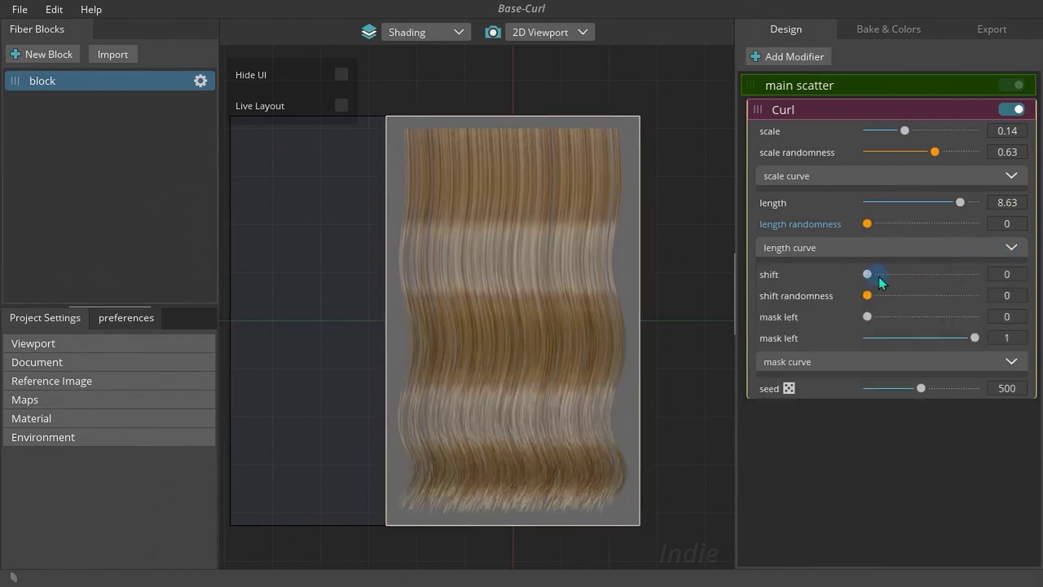
# Set the curl shift to 52.87 with shift randomness 0.05, and shape the mask curve as an arch with zero at both ends.
pyautogui.moveTo(869, 280); pyautogui.dragTo(875, 321)
pyautogui.moveTo(939, 336)
pyautogui.mouseDown()
pyautogui.moveTo(889, 337)
pyautogui.moveTo(949, 339)
pyautogui.mouseUp()
pyautogui.click(847, 361)
pyautogui.moveTo(767, 382); pyautogui.dragTo(769, 453)
pyautogui.moveTo(1016, 381); pyautogui.dragTo(1016, 453)
pyautogui.moveTo(933, 381); pyautogui.dragTo(909, 362)
pyautogui.moveTo(850, 381)
pyautogui.mouseDown()
pyautogui.moveTo(781, 375)
pyautogui.moveTo(863, 385)
pyautogui.mouseUp()
pyautogui.click(911, 464)
pyautogui.click(911, 466)
pyautogui.moveTo(830, 452); pyautogui.dragTo(829, 381)
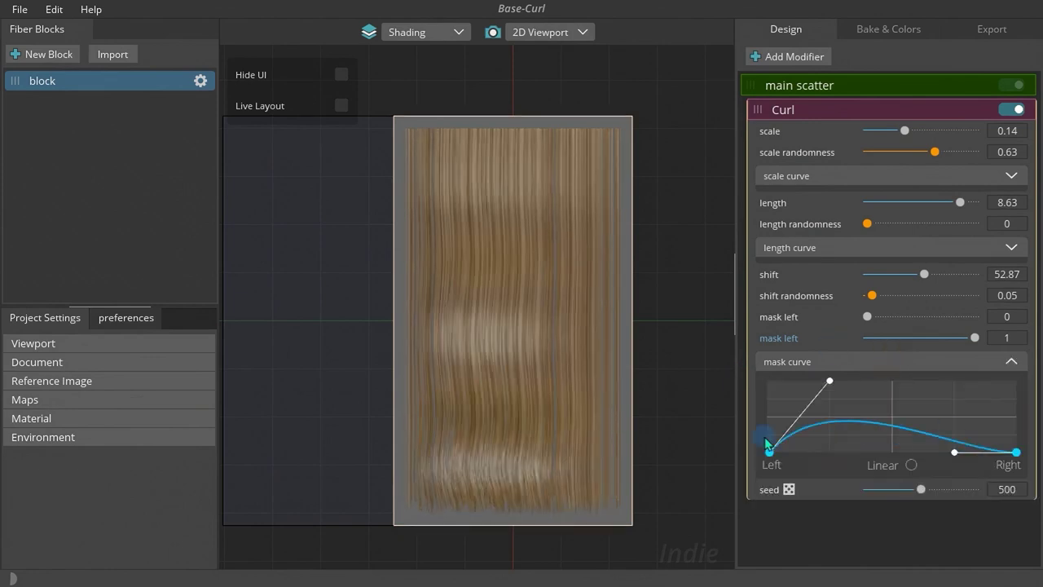
# Raise the left end of the curl's mask curve to full and randomize the Curl seed.
pyautogui.moveTo(769, 451); pyautogui.dragTo(768, 379)
pyautogui.click(835, 360)
pyautogui.click(791, 388)
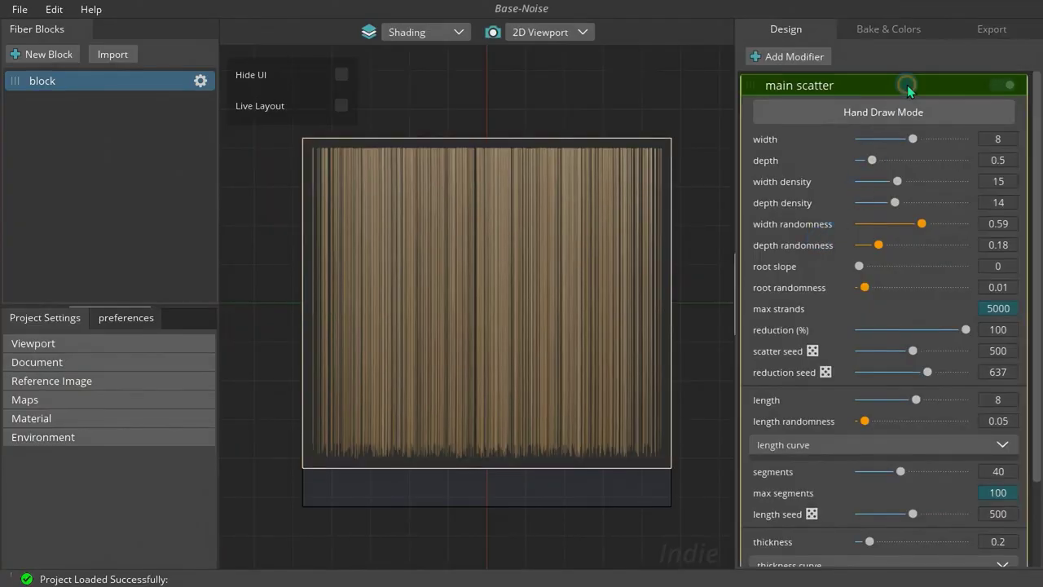
# Collapse the main scatter's settings in the Base-Noise project and add a Noise modifier.
pyautogui.click(907, 85)
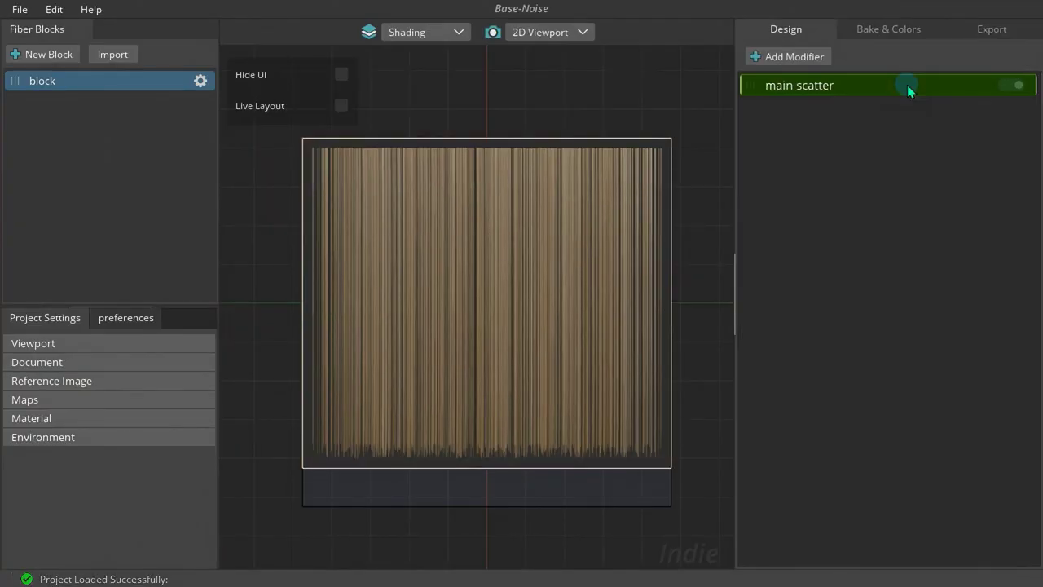
pyautogui.click(826, 63)
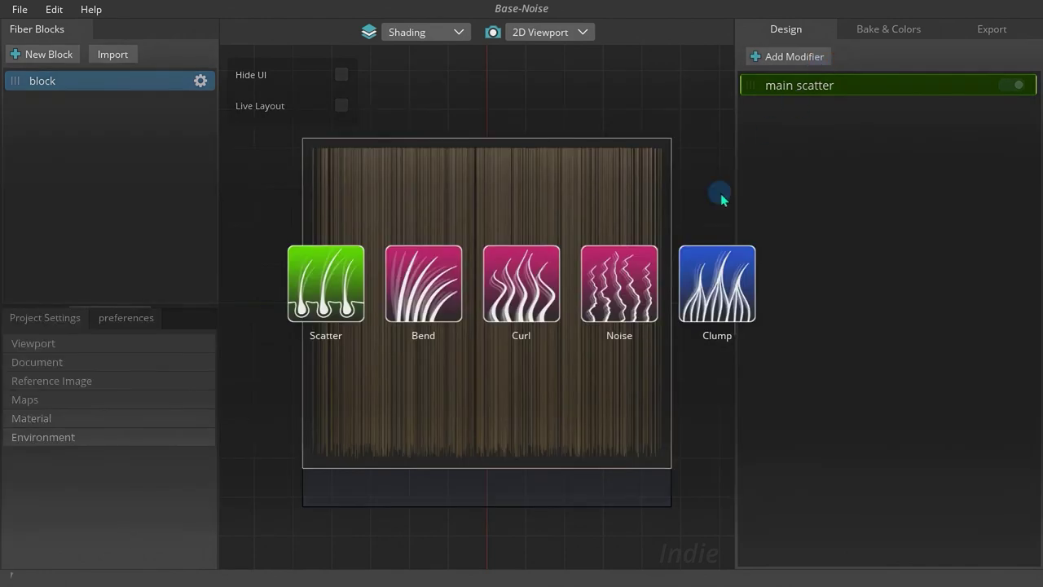
pyautogui.click(631, 298)
# Set the noise strength to 0.26 with randomness 0.41, and shape its strength curve to climb from zero at the root toward the tip.
pyautogui.moveTo(890, 147)
pyautogui.mouseDown()
pyautogui.moveTo(877, 145)
pyautogui.moveTo(962, 142)
pyautogui.moveTo(878, 135)
pyautogui.moveTo(981, 131)
pyautogui.moveTo(878, 136)
pyautogui.moveTo(928, 158)
pyautogui.moveTo(971, 158)
pyautogui.moveTo(868, 161)
pyautogui.moveTo(913, 162)
pyautogui.moveTo(921, 132)
pyautogui.mouseUp()
pyautogui.click(903, 174)
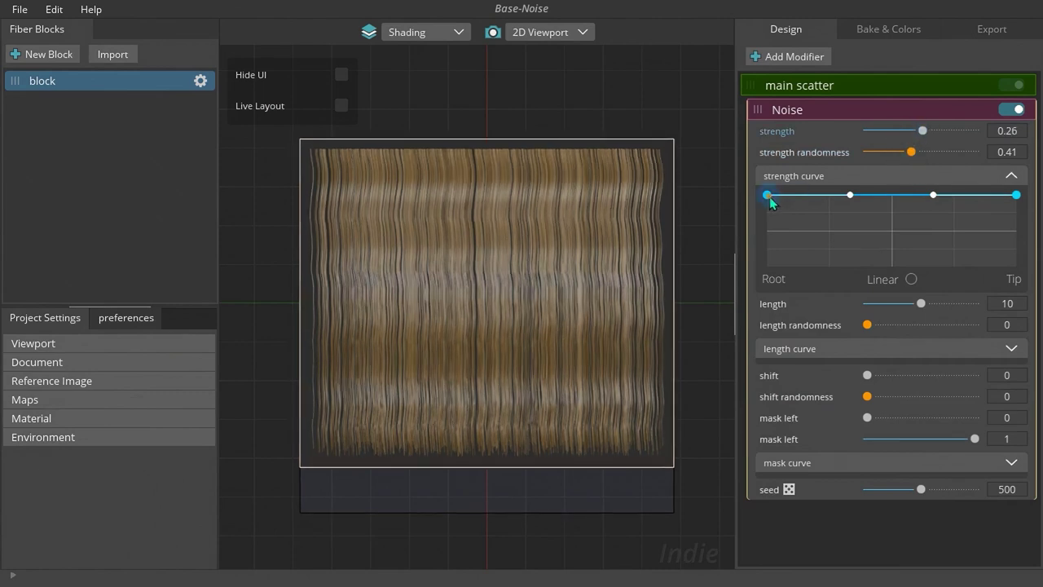
pyautogui.moveTo(766, 195); pyautogui.dragTo(767, 265)
pyautogui.moveTo(850, 195); pyautogui.dragTo(870, 249)
pyautogui.moveTo(1015, 222); pyautogui.dragTo(1013, 193)
pyautogui.moveTo(934, 196)
pyautogui.mouseDown()
pyautogui.moveTo(948, 244)
pyautogui.moveTo(924, 175)
pyautogui.moveTo(916, 189)
pyautogui.mouseUp()
pyautogui.moveTo(868, 250); pyautogui.dragTo(822, 205)
pyautogui.moveTo(918, 196); pyautogui.dragTo(934, 274)
pyautogui.moveTo(1013, 196)
pyautogui.mouseDown()
pyautogui.moveTo(1010, 274)
pyautogui.moveTo(1016, 205)
pyautogui.mouseUp()
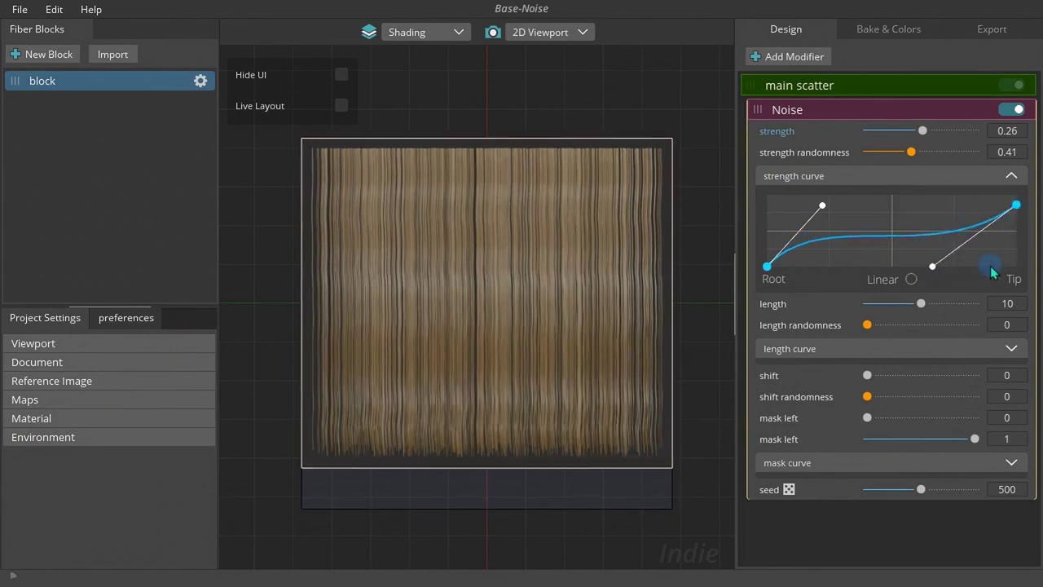
# Set the noise shift to 1.32, length to 20 and length randomness to 0.66, and inspect the frizzy strands up close.
pyautogui.moveTo(870, 381); pyautogui.dragTo(895, 376)
pyautogui.moveTo(869, 396)
pyautogui.mouseDown()
pyautogui.moveTo(938, 396)
pyautogui.moveTo(866, 398)
pyautogui.mouseUp()
pyautogui.moveTo(920, 303); pyautogui.dragTo(974, 303)
pyautogui.moveTo(869, 325); pyautogui.dragTo(920, 335)
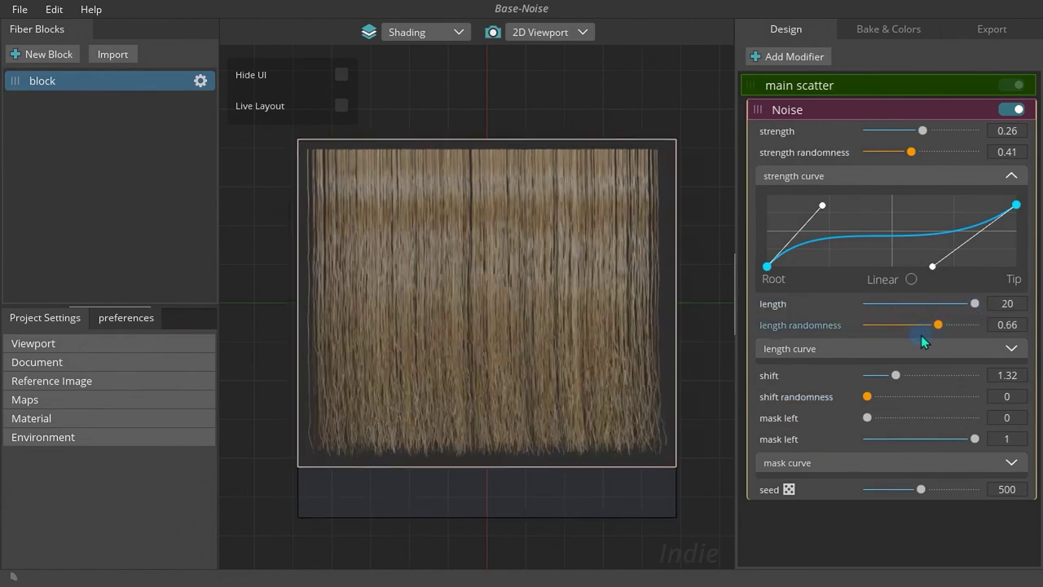
pyautogui.scroll(5, 521, 397)
pyautogui.scroll(-5, 519, 397)
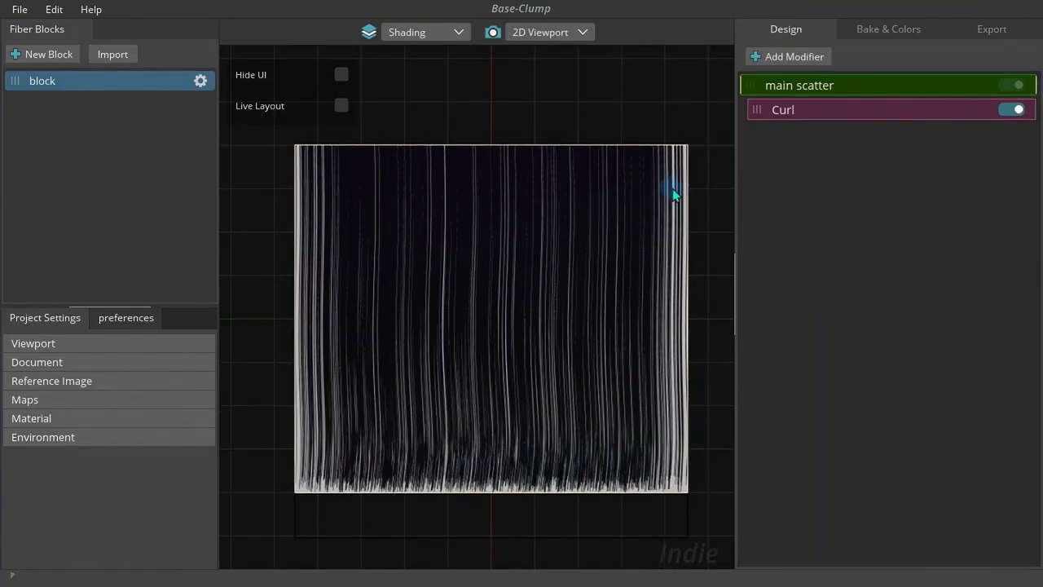
# Add a Clump modifier below the Curl modifier in the Base-Clump project.
pyautogui.click(795, 56)
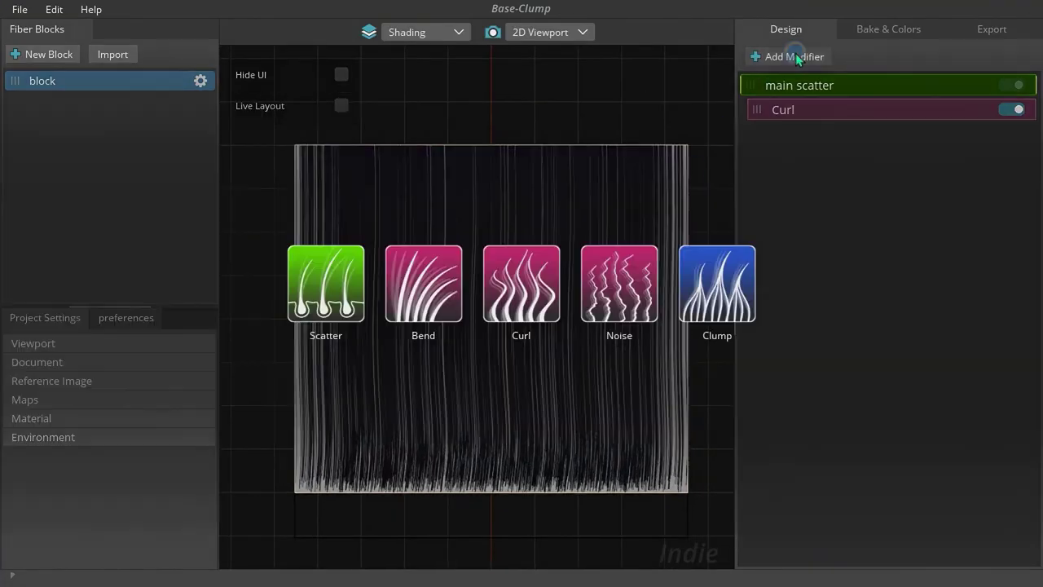
pyautogui.click(738, 307)
pyautogui.moveTo(752, 109); pyautogui.dragTo(814, 552)
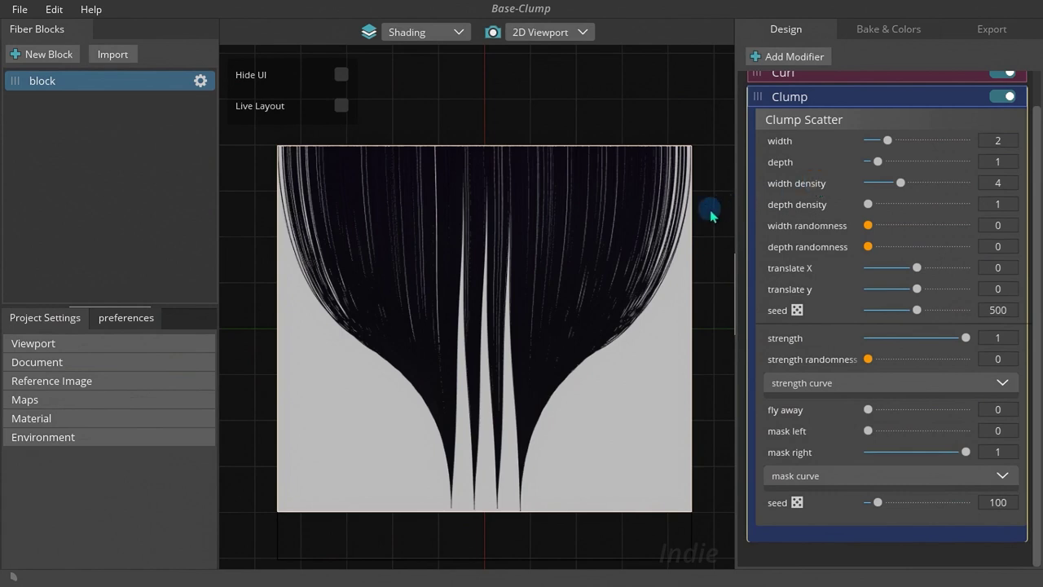
# Set the clump scatter's width to 5.25 and depth to 1.92, checking the clumps in the 3D view.
pyautogui.moveTo(887, 140); pyautogui.dragTo(919, 142)
pyautogui.moveTo(877, 162); pyautogui.dragTo(887, 162)
pyautogui.click(492, 34)
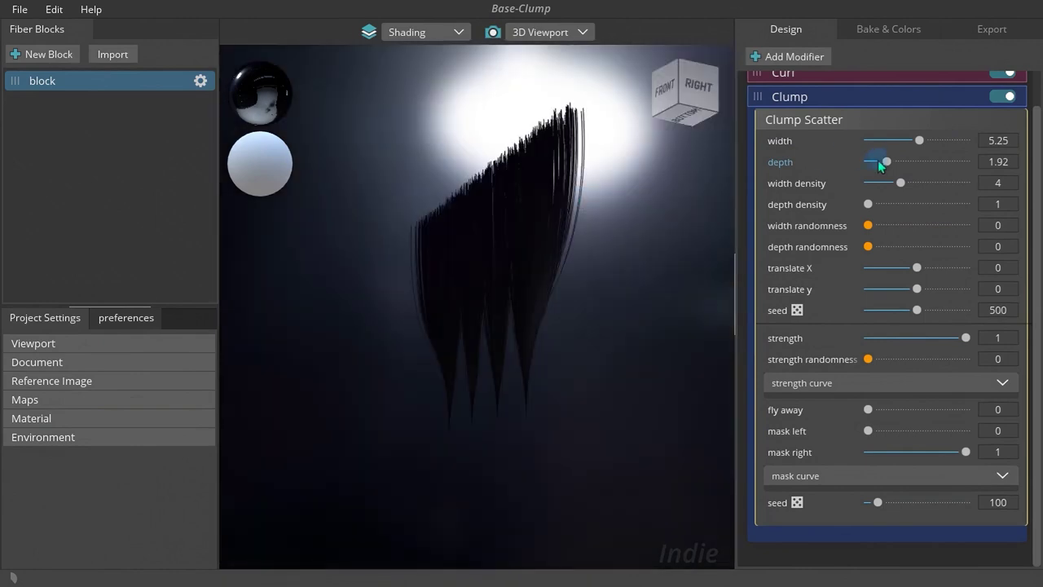
pyautogui.click(493, 31)
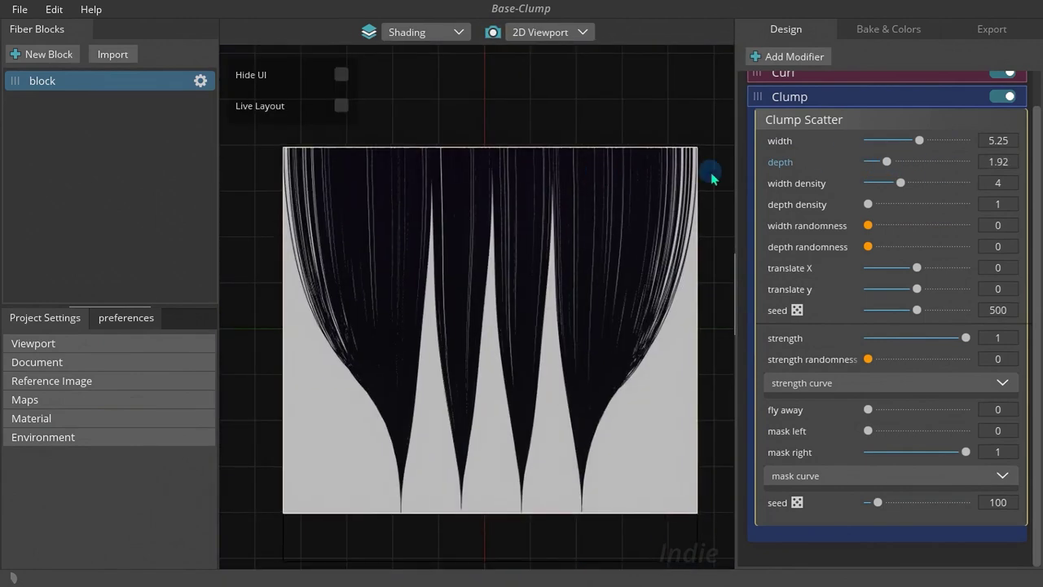
# Set the clump scatter's depth to 1.42, width density to 7 and depth density to 1, checking the depth in the 3D view.
pyautogui.moveTo(900, 183); pyautogui.dragTo(879, 204)
pyautogui.click(493, 32)
pyautogui.moveTo(882, 167)
pyautogui.mouseDown()
pyautogui.moveTo(861, 165)
pyautogui.moveTo(919, 168)
pyautogui.moveTo(870, 167)
pyautogui.moveTo(881, 167)
pyautogui.mouseUp()
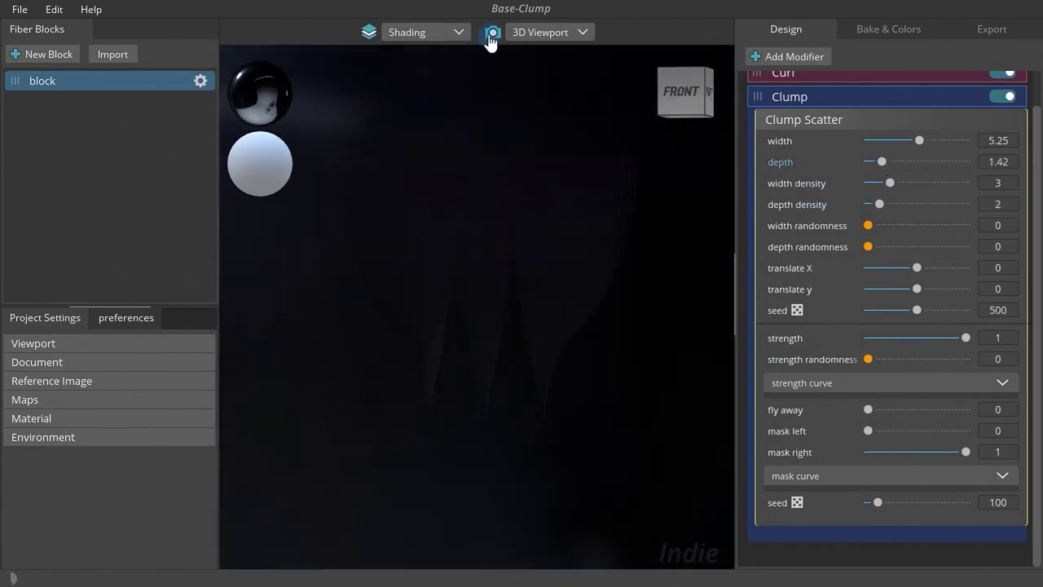
pyautogui.click(493, 32)
pyautogui.moveTo(879, 204); pyautogui.dragTo(932, 185)
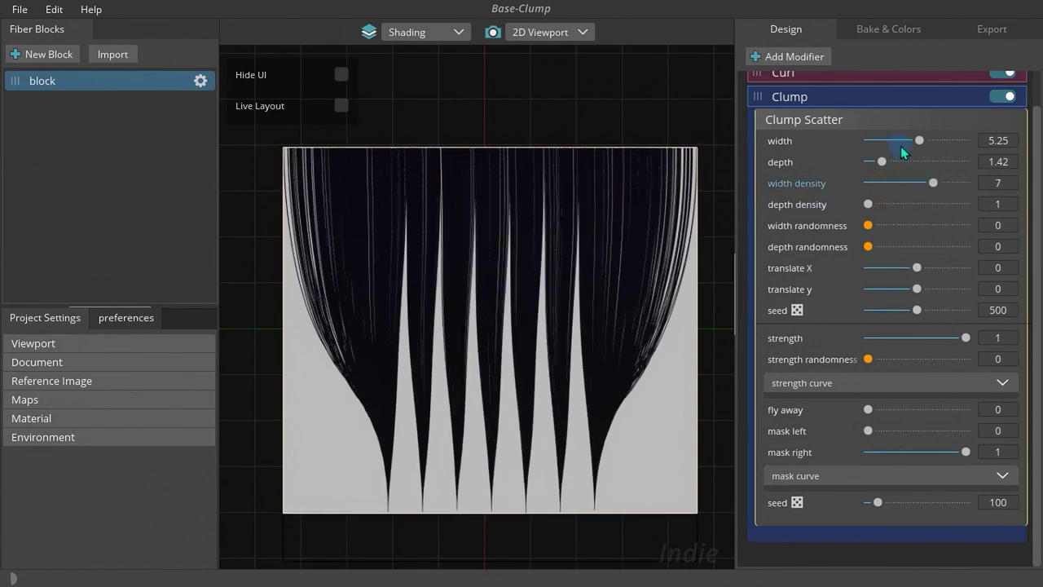
pyautogui.moveTo(540, 408); pyautogui.dragTo(528, 399, button='middle')
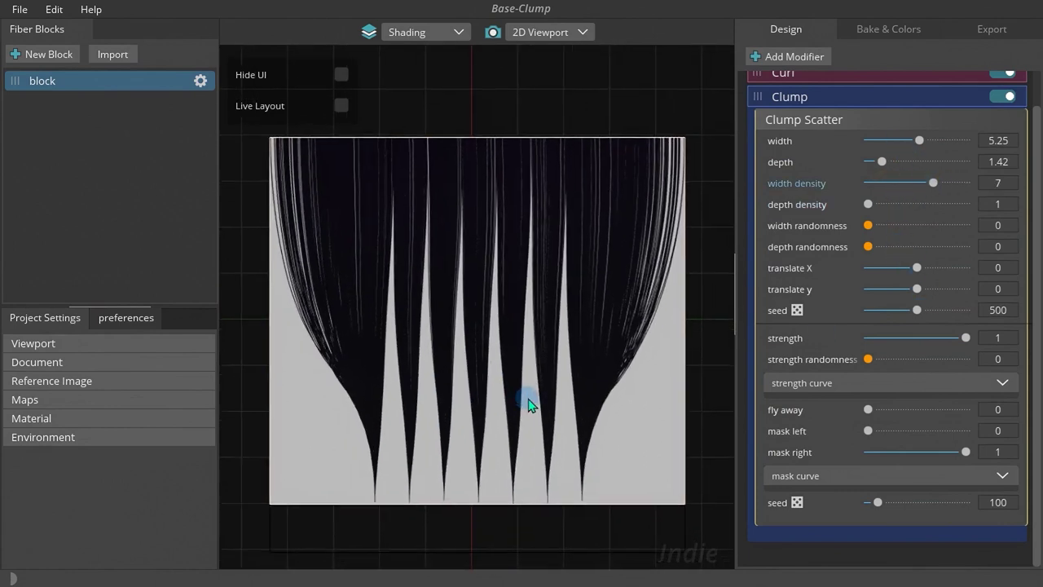
# Set the clump scatter's width randomness to 0.24, depth randomness to 0.1, translate X to 0.07, translate Y to 0.02 and seed to 517.
pyautogui.moveTo(888, 228)
pyautogui.mouseDown()
pyautogui.moveTo(905, 245)
pyautogui.moveTo(884, 249)
pyautogui.mouseUp()
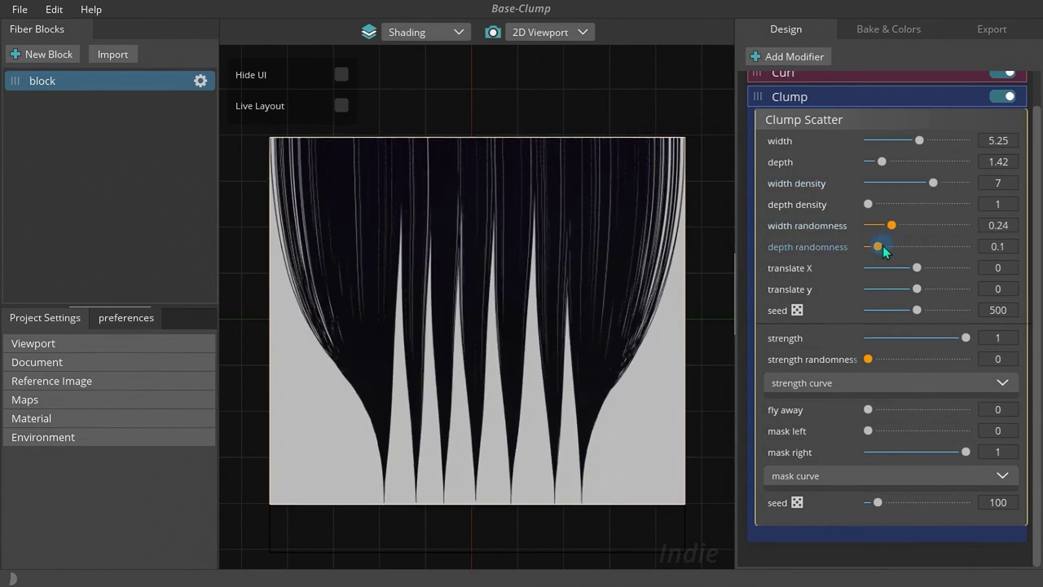
pyautogui.moveTo(918, 269)
pyautogui.mouseDown()
pyautogui.moveTo(887, 270)
pyautogui.moveTo(920, 268)
pyautogui.mouseUp()
pyautogui.moveTo(916, 288); pyautogui.dragTo(918, 310)
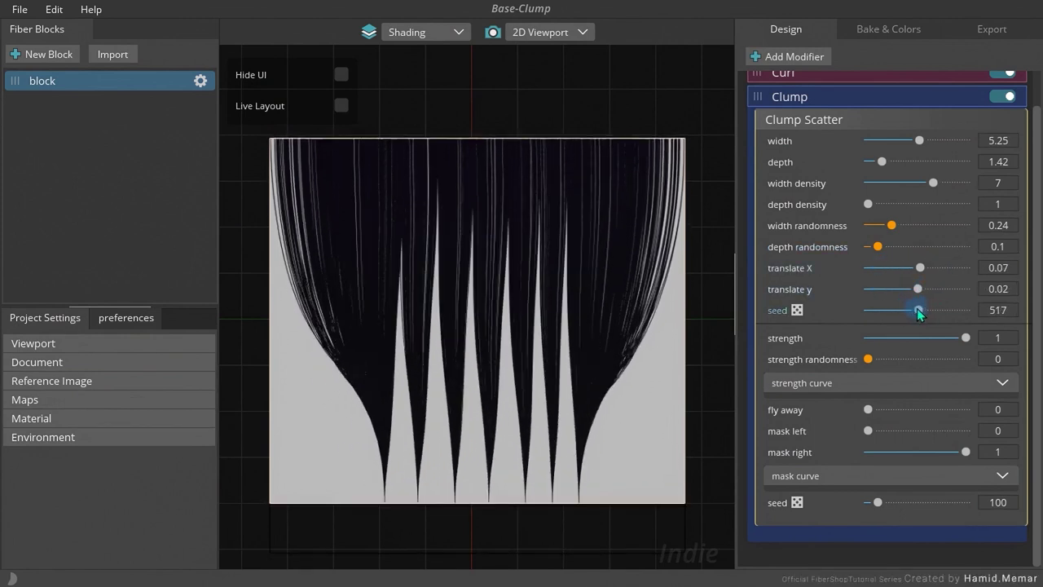
# Set the clump strength to 0.48 and strength randomness to 0.27, and shape the strength curve into a smooth rise from root to tip.
pyautogui.moveTo(967, 342); pyautogui.dragTo(893, 371)
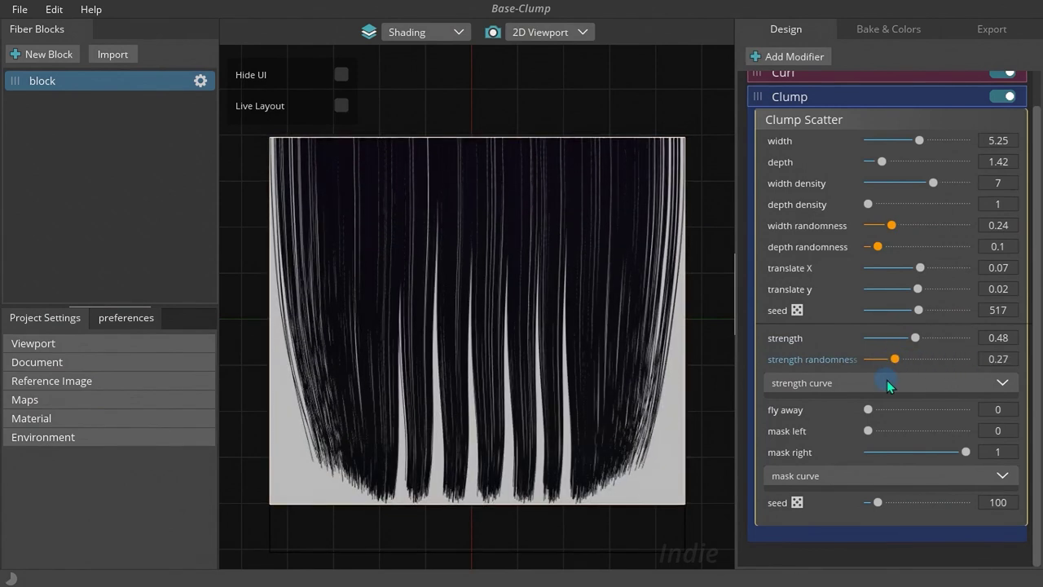
pyautogui.click(888, 386)
pyautogui.scroll(-3, 845, 427)
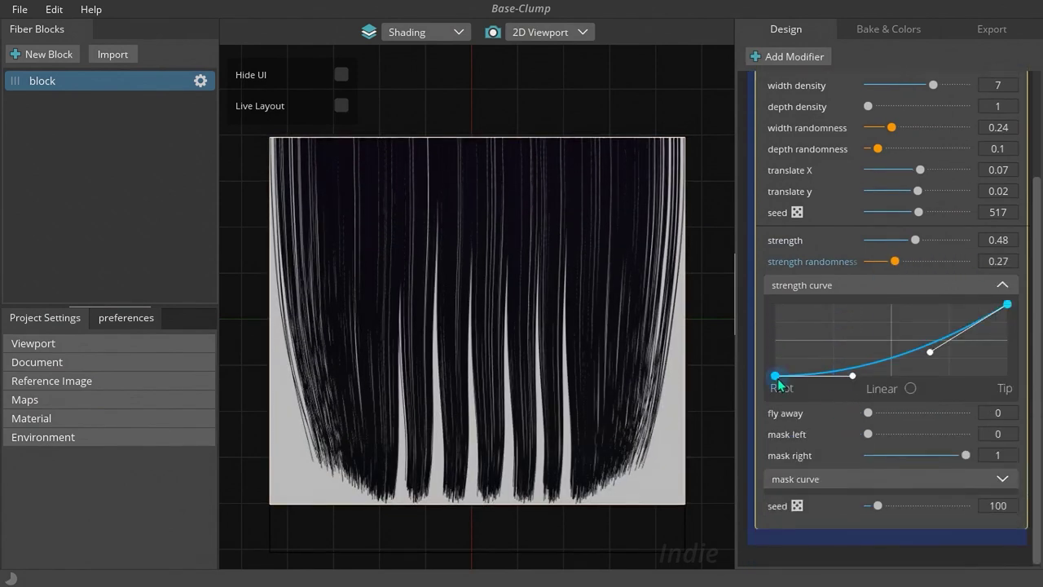
pyautogui.moveTo(775, 375); pyautogui.dragTo(776, 292)
pyautogui.moveTo(858, 369)
pyautogui.mouseDown()
pyautogui.moveTo(855, 295)
pyautogui.moveTo(844, 378)
pyautogui.mouseUp()
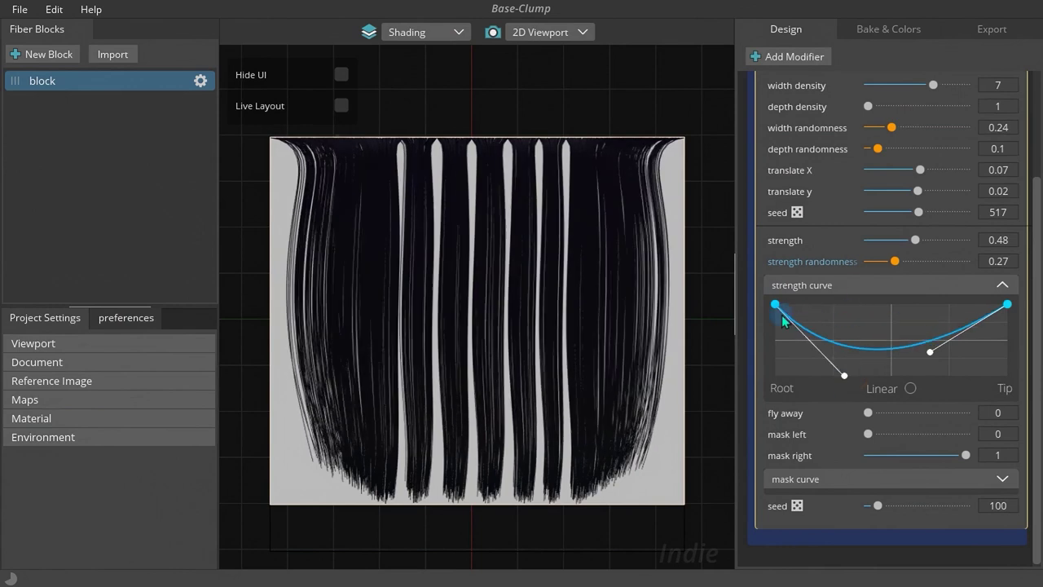
pyautogui.moveTo(776, 307); pyautogui.dragTo(776, 381)
pyautogui.moveTo(931, 353); pyautogui.dragTo(873, 338)
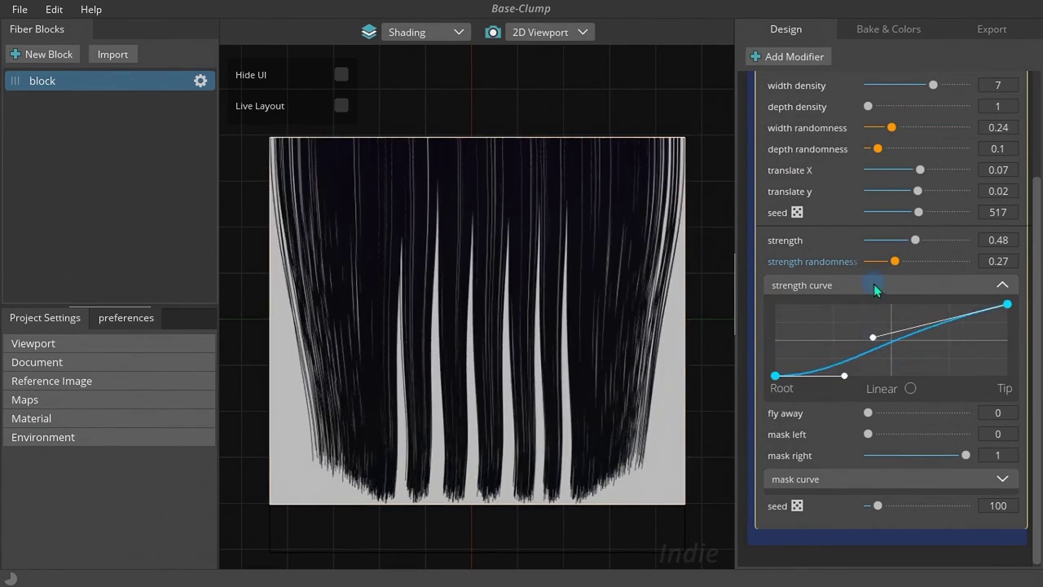
pyautogui.click(875, 290)
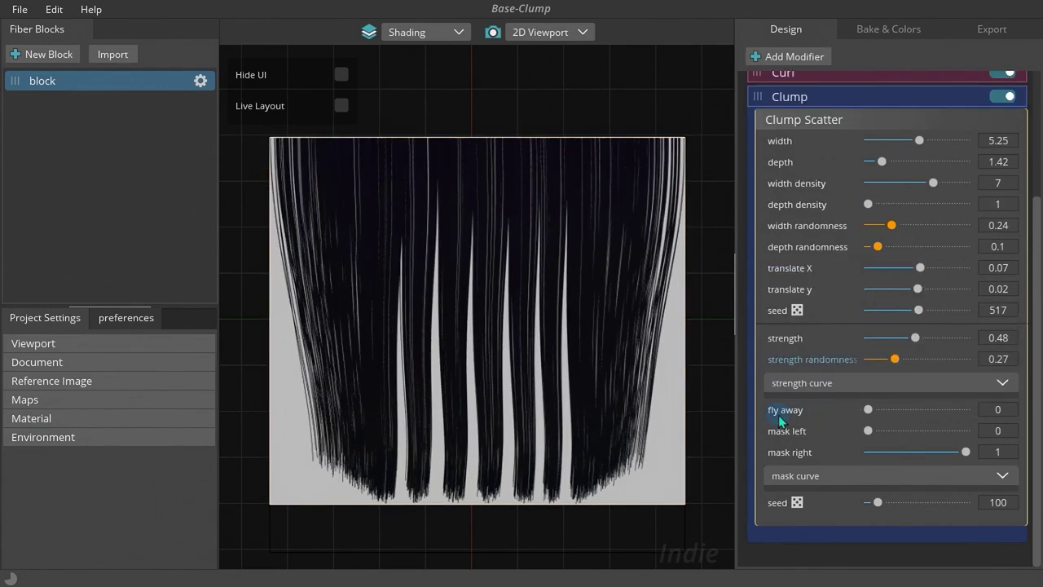
# Try a clump fly away of 9, set strength to 1 and fly away to 3, and slightly lower the strength randomness.
pyautogui.moveTo(870, 413)
pyautogui.mouseDown()
pyautogui.moveTo(964, 411)
pyautogui.moveTo(878, 417)
pyautogui.moveTo(879, 431)
pyautogui.moveTo(866, 432)
pyautogui.moveTo(877, 411)
pyautogui.mouseUp()
pyautogui.scroll(-1, 854, 231)
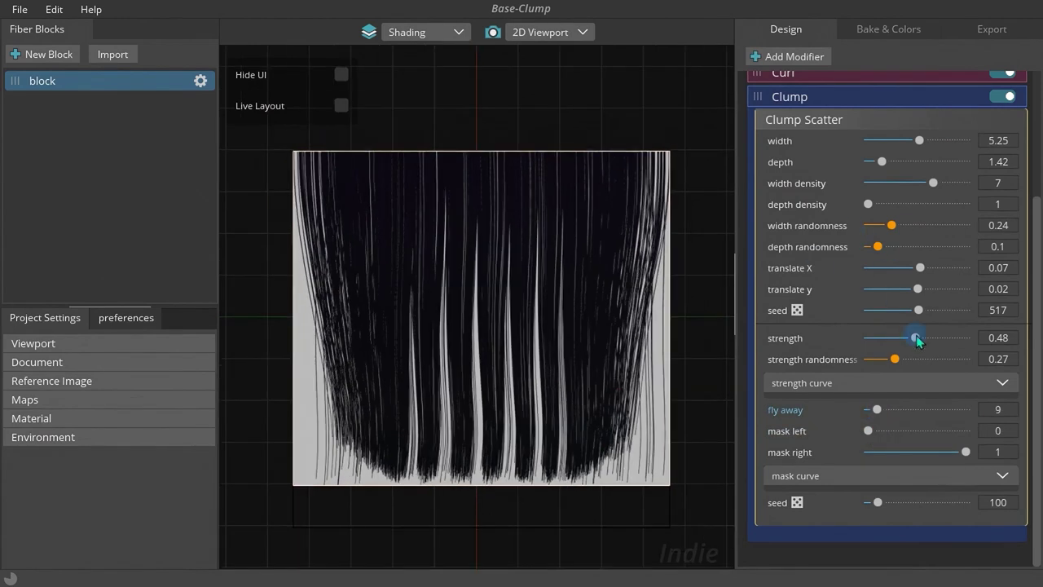
pyautogui.moveTo(916, 339); pyautogui.dragTo(972, 342)
pyautogui.moveTo(876, 409); pyautogui.dragTo(867, 410)
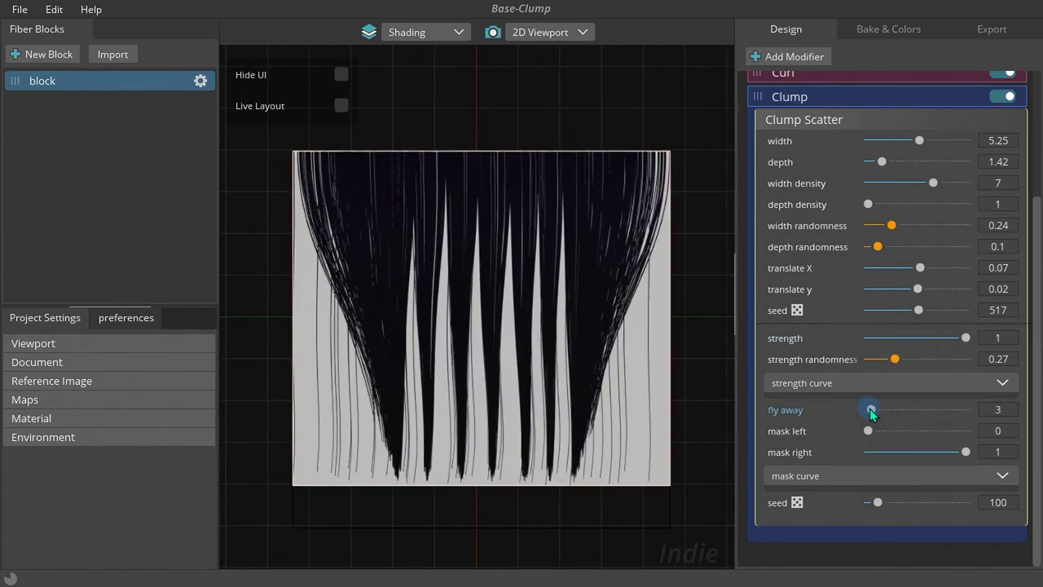
pyautogui.moveTo(894, 363)
pyautogui.mouseDown()
pyautogui.moveTo(880, 361)
pyautogui.moveTo(912, 361)
pyautogui.moveTo(892, 361)
pyautogui.mouseUp()
pyautogui.click(858, 97)
# Add a Bend modifier below the Clump with strength 43.5, strength randomness 0.08, angle 125.35 and start 0.59.
pyautogui.rightClick(827, 135)
pyautogui.click(443, 298)
pyautogui.moveTo(875, 217); pyautogui.dragTo(877, 243)
pyautogui.moveTo(869, 220); pyautogui.dragTo(880, 221)
pyautogui.moveTo(894, 290)
pyautogui.mouseDown()
pyautogui.moveTo(931, 291)
pyautogui.moveTo(904, 291)
pyautogui.mouseUp()
pyautogui.moveTo(867, 362); pyautogui.dragTo(930, 361)
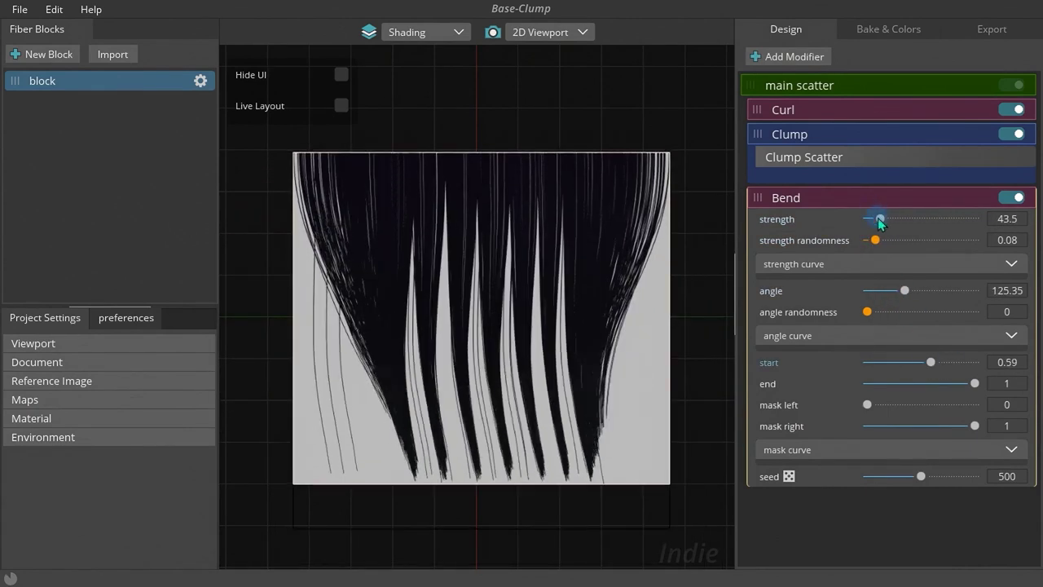
# Nest the Bend modifier inside the Clump with strength 159.2, angle 15.81 and angle randomness 1, toggling it off and on to compare.
pyautogui.moveTo(764, 197); pyautogui.dragTo(865, 187)
pyautogui.moveTo(913, 277); pyautogui.dragTo(929, 273)
pyautogui.moveTo(886, 201); pyautogui.dragTo(914, 201)
pyautogui.moveTo(923, 271); pyautogui.dragTo(885, 272)
pyautogui.moveTo(913, 200); pyautogui.dragTo(919, 202)
pyautogui.moveTo(879, 294); pyautogui.dragTo(986, 296)
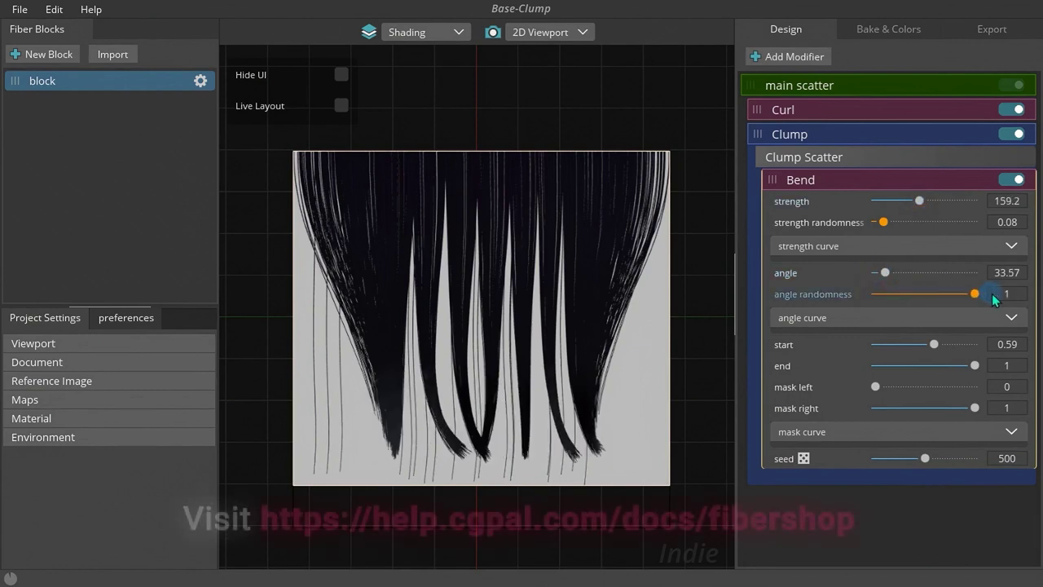
pyautogui.moveTo(888, 273); pyautogui.dragTo(883, 274)
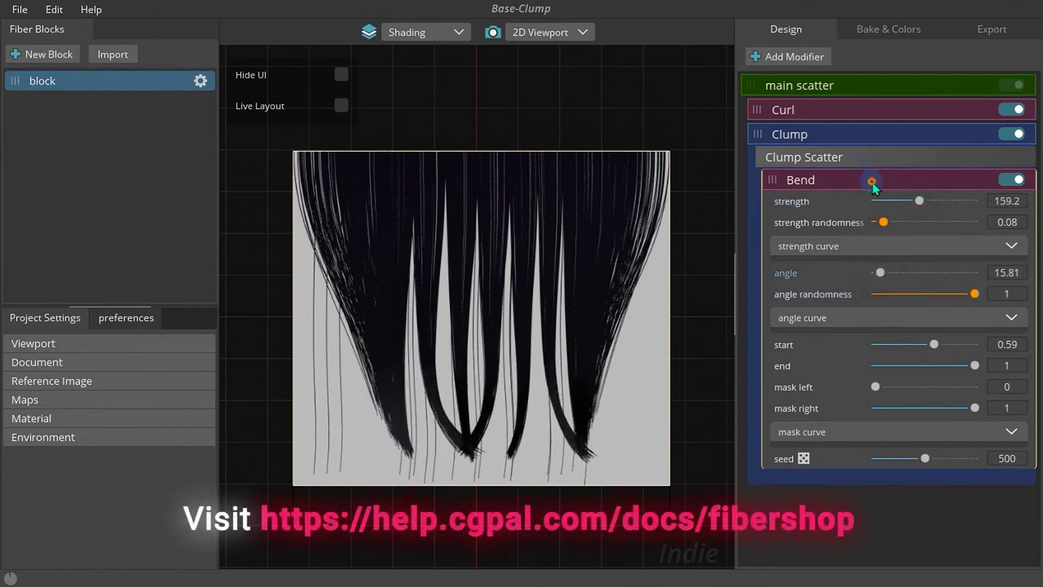
pyautogui.click(873, 181)
pyautogui.click(1011, 180)
pyautogui.click(1012, 180)
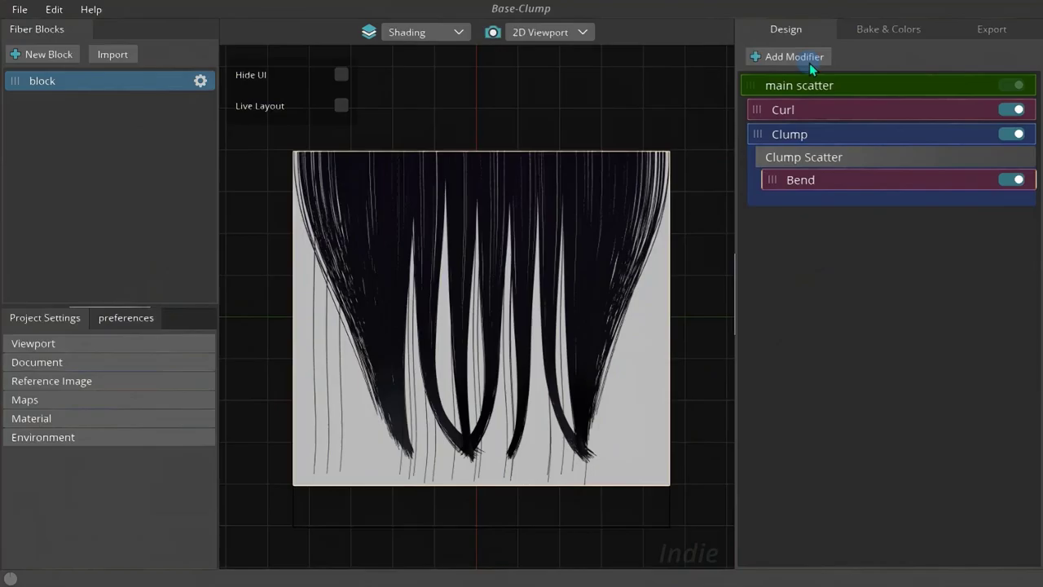
# Add a Curl modifier inside the Clump below the Bend, and increase its scale and length for wavier clumps.
pyautogui.click(810, 61)
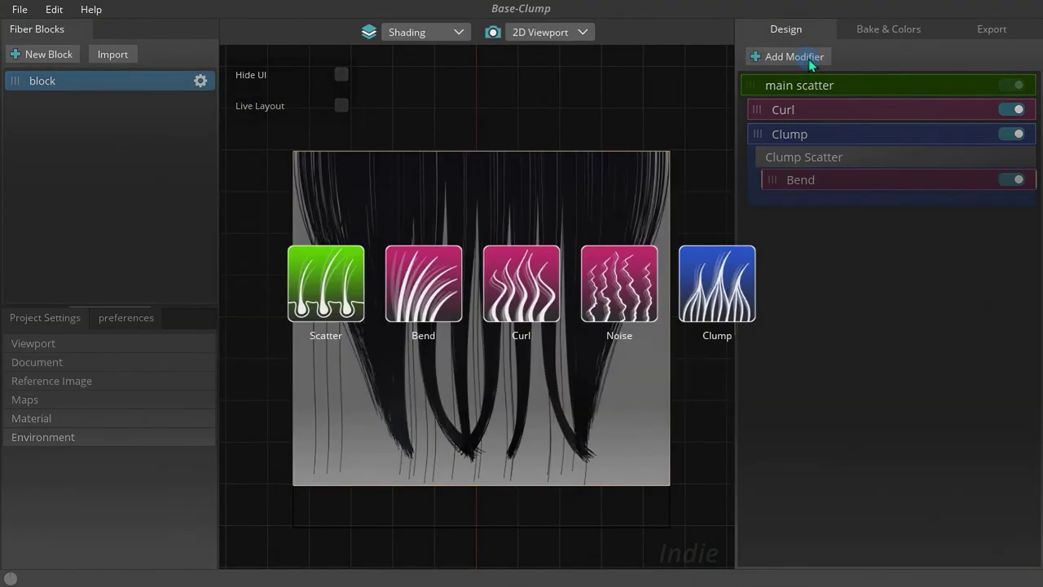
pyautogui.click(533, 301)
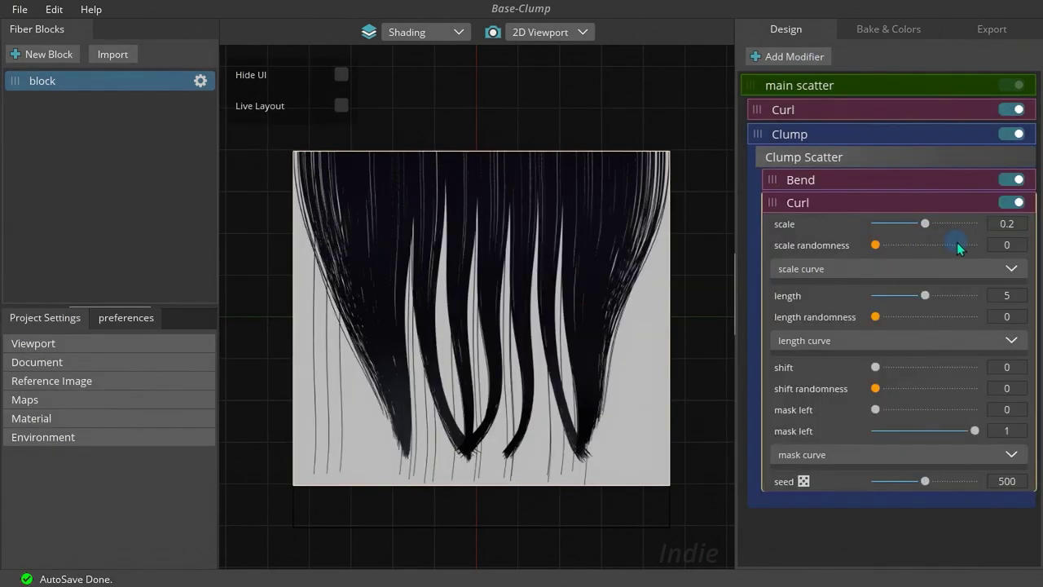
pyautogui.click(969, 224)
pyautogui.moveTo(925, 295); pyautogui.dragTo(967, 297)
pyautogui.click(853, 202)
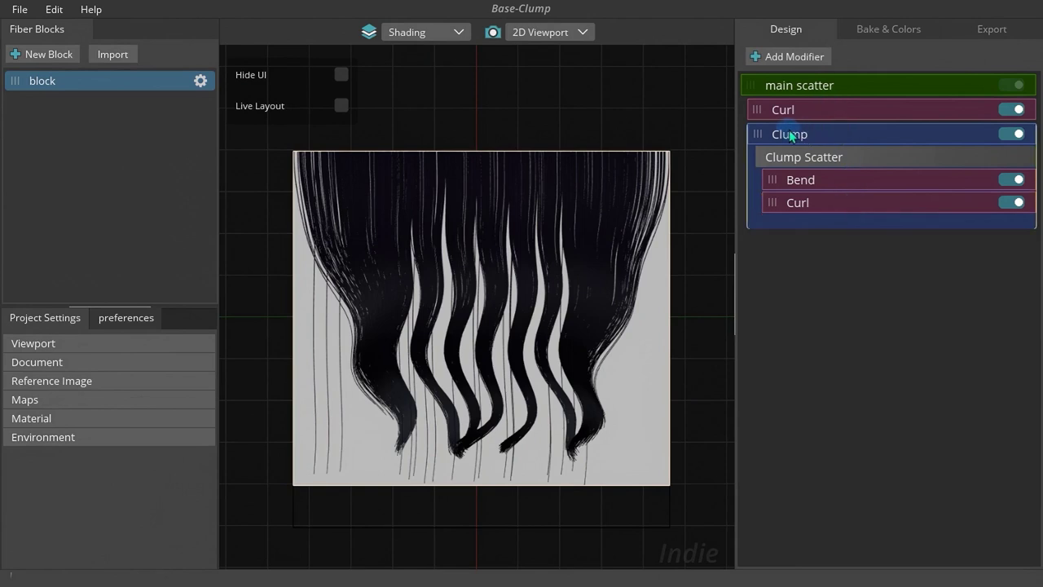
# Add a Noise modifier below the Clump group, adjust its first setting and collapse it.
pyautogui.click(774, 59)
pyautogui.click(631, 289)
pyautogui.moveTo(889, 265); pyautogui.dragTo(919, 265)
pyautogui.click(894, 244)
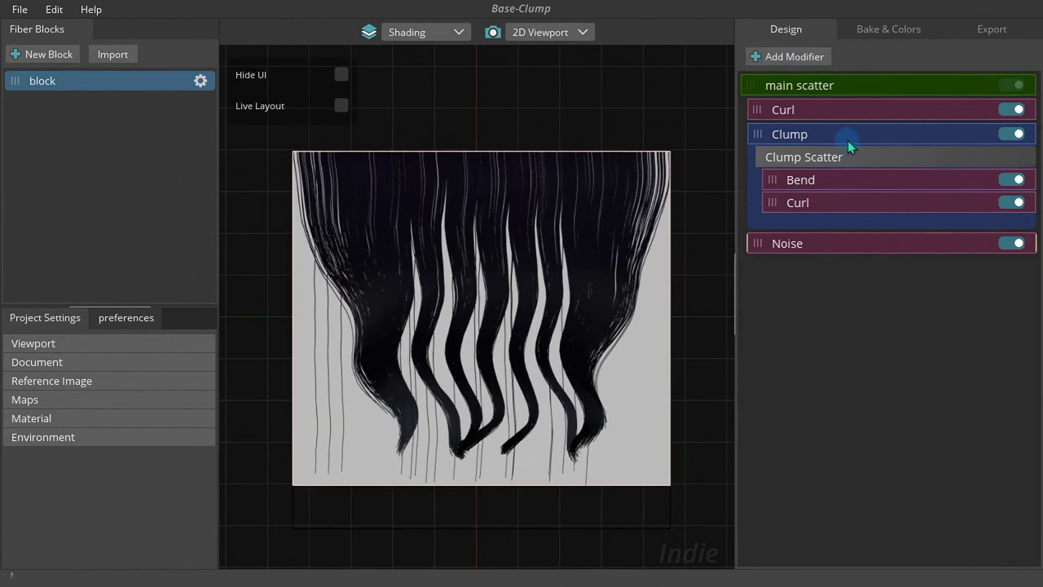
# Reorder the modifier stack by moving the nested Bend out of the Clump and moving a main-level modifier into the Clump.
pyautogui.click(823, 180)
pyautogui.click(792, 180)
pyautogui.moveTo(770, 179); pyautogui.dragTo(814, 107)
pyautogui.moveTo(756, 134); pyautogui.dragTo(800, 179)
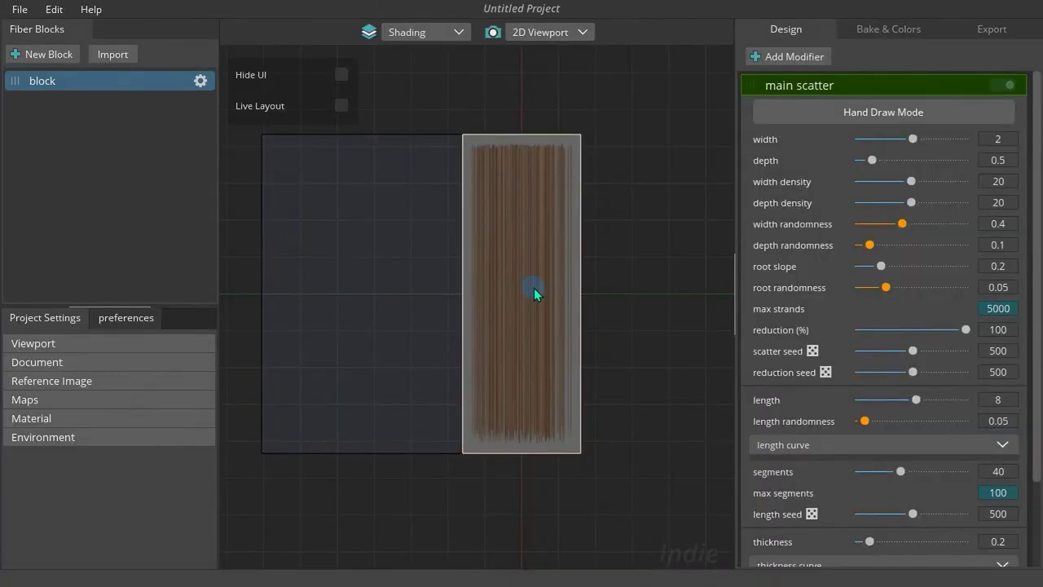
# In the new untitled project, set the main scatter's width to 4 and depth to 0.53.
pyautogui.scroll(2, 533, 288)
pyautogui.moveTo(534, 288); pyautogui.dragTo(613, 324, button='middle')
pyautogui.moveTo(916, 146); pyautogui.dragTo(965, 139)
pyautogui.moveTo(882, 159); pyautogui.dragTo(936, 153)
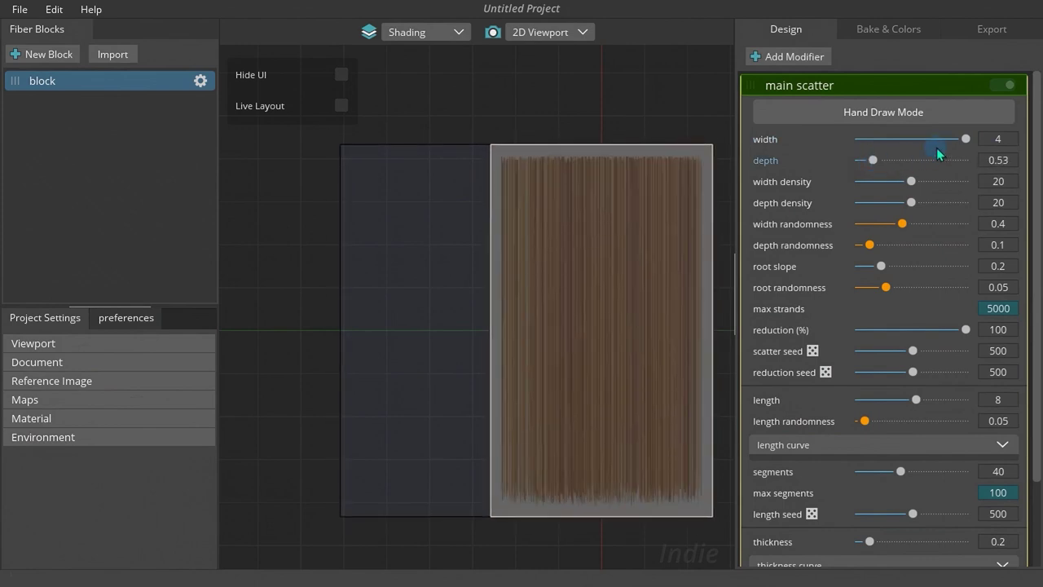
pyautogui.click(885, 88)
# Open the fiber material settings and choose the red preset.
pyautogui.click(151, 418)
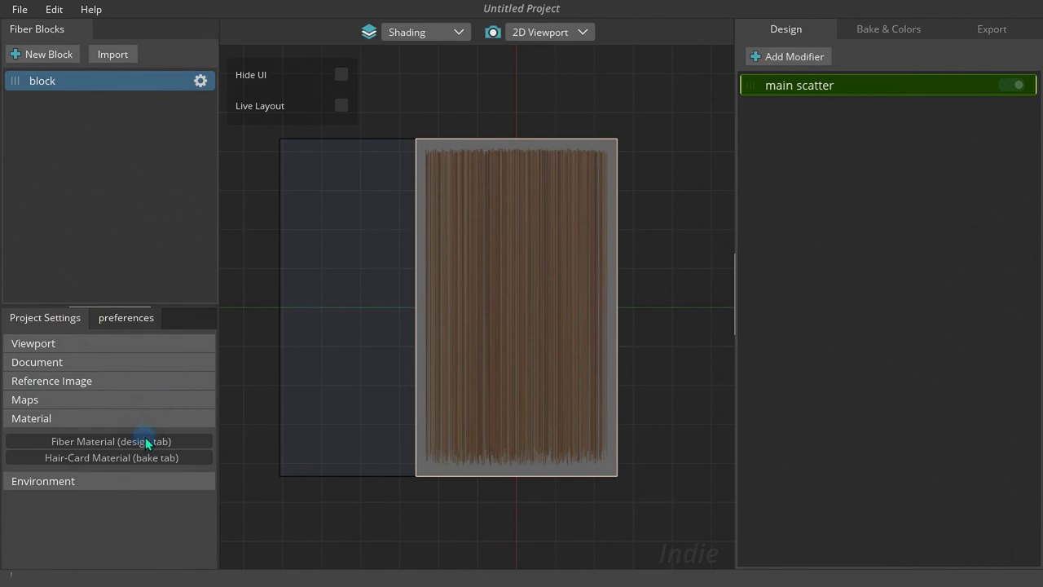
pyautogui.click(145, 437)
pyautogui.click(149, 468)
pyautogui.click(145, 498)
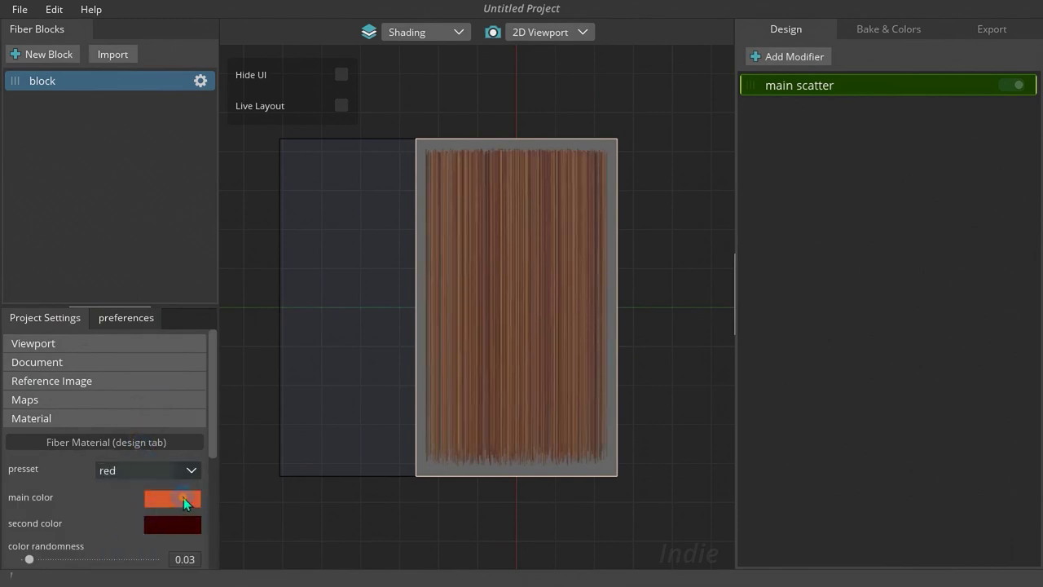
# Change the fiber material's main color to a more saturated bright red.
pyautogui.click(183, 498)
pyautogui.moveTo(517, 229); pyautogui.dragTo(547, 216)
pyautogui.moveTo(603, 261); pyautogui.dragTo(590, 261)
pyautogui.click(709, 184)
# Brighten the fiber material's second color to a stronger dark red and close the material settings.
pyautogui.scroll(-2, 163, 456)
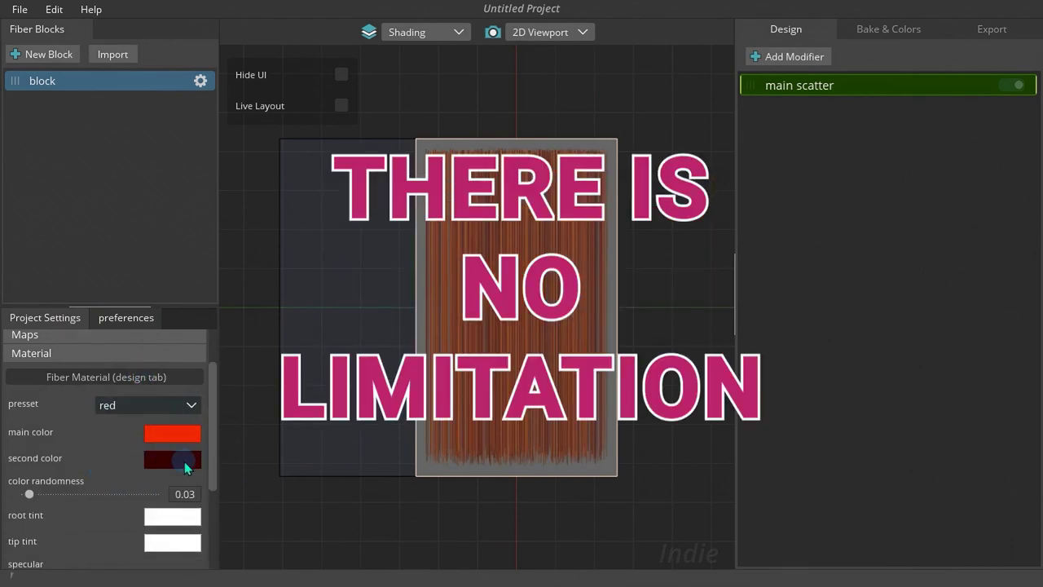
pyautogui.click(186, 461)
pyautogui.moveTo(526, 310); pyautogui.dragTo(545, 287)
pyautogui.click(710, 191)
pyautogui.scroll(2, 521, 295)
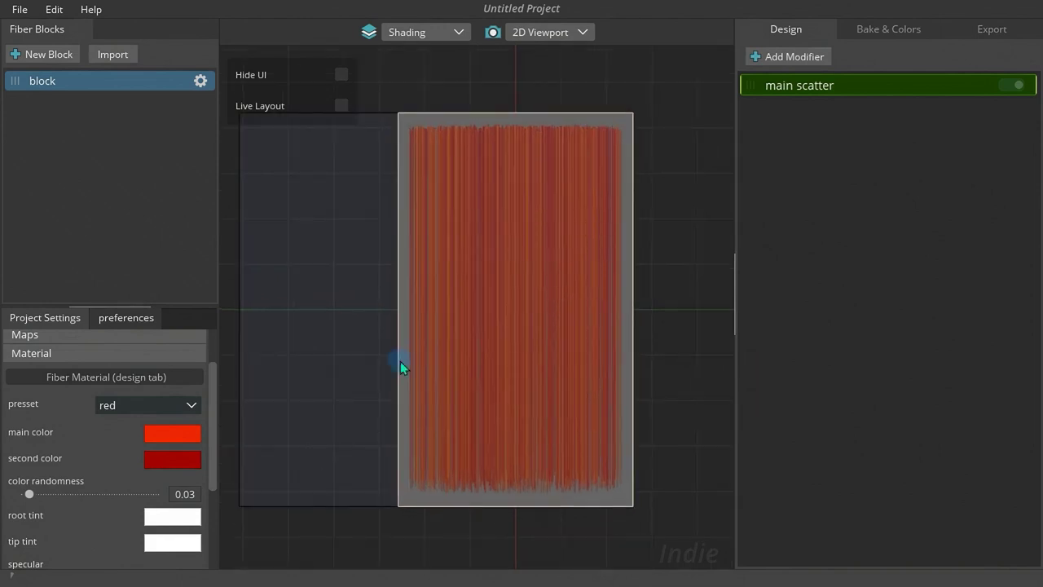
pyautogui.click(93, 353)
pyautogui.scroll(-1, 491, 361)
# Switch to the 3D viewport and add a Curl modifier to the red hair block.
pyautogui.click(493, 34)
pyautogui.moveTo(563, 171)
pyautogui.mouseDown(button='middle')
pyautogui.moveTo(520, 172)
pyautogui.moveTo(544, 174)
pyautogui.mouseUp(button='middle')
pyautogui.scroll(1, 521, 172)
pyautogui.moveTo(546, 179); pyautogui.dragTo(533, 176)
pyautogui.click(791, 56)
pyautogui.click(520, 285)
pyautogui.moveTo(653, 265); pyautogui.dragTo(642, 261)
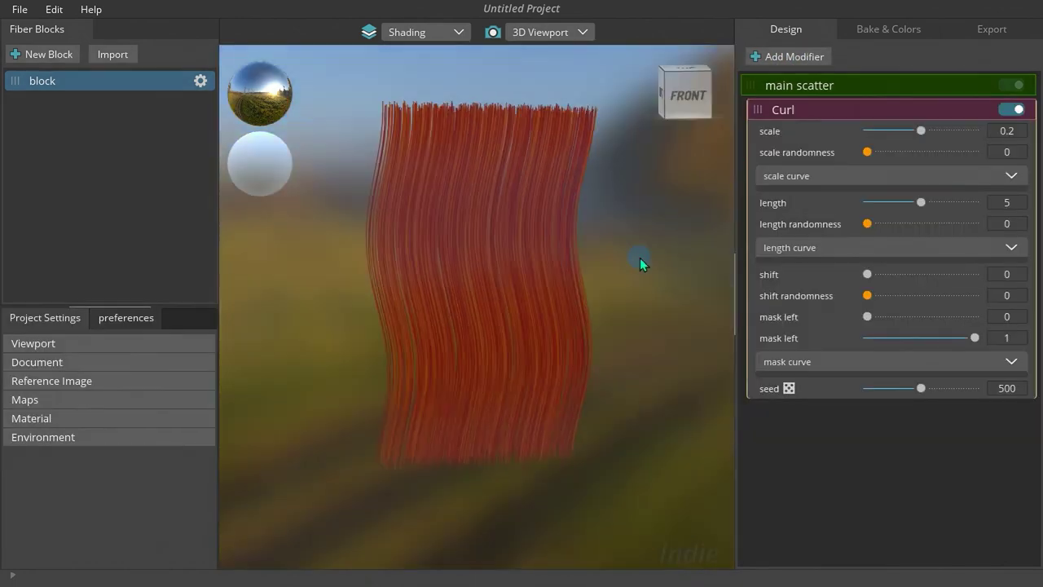
# Try curl scales of 0.08, 1 and 0.22 on the red hair strands.
pyautogui.click(845, 109)
pyautogui.click(845, 109)
pyautogui.moveTo(920, 130); pyautogui.dragTo(888, 131)
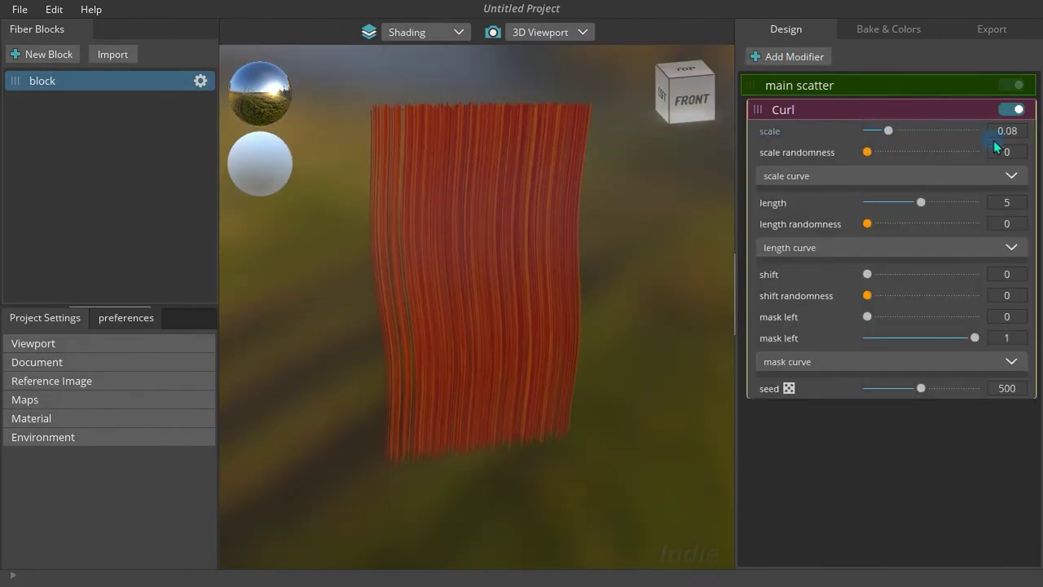
pyautogui.scroll(10, 1017, 133)
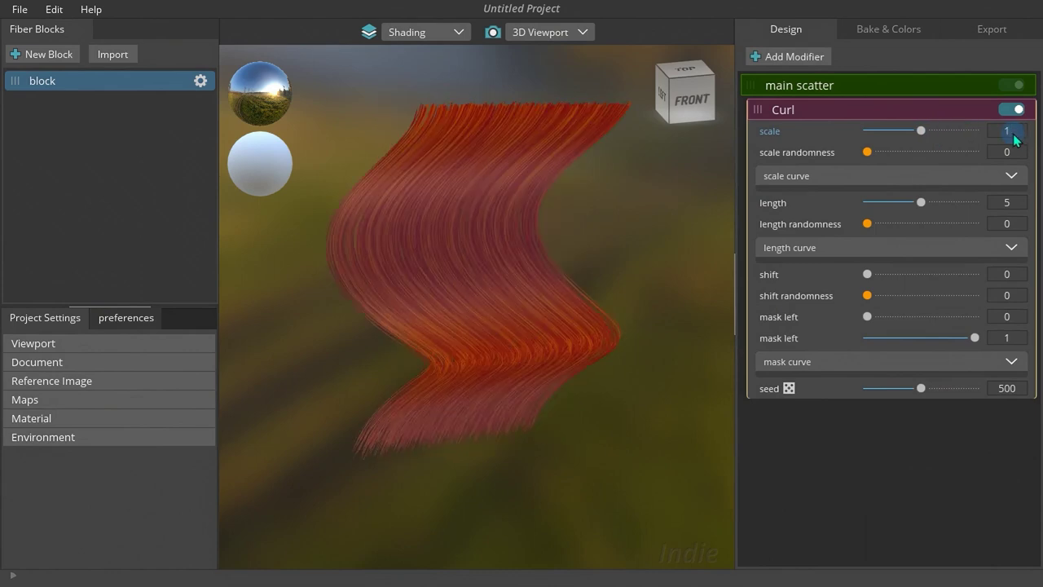
pyautogui.moveTo(974, 131); pyautogui.dragTo(878, 132)
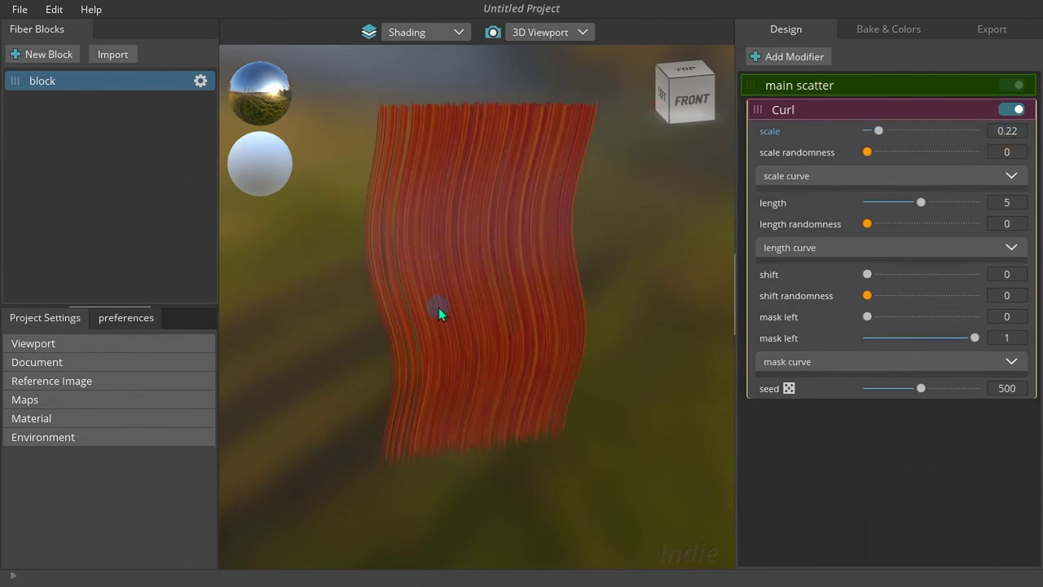
# Change the 3D environment map to the dark studio lighting in the third column of the fourth row.
pyautogui.moveTo(433, 310); pyautogui.dragTo(446, 349)
pyautogui.click(253, 106)
pyautogui.click(494, 260)
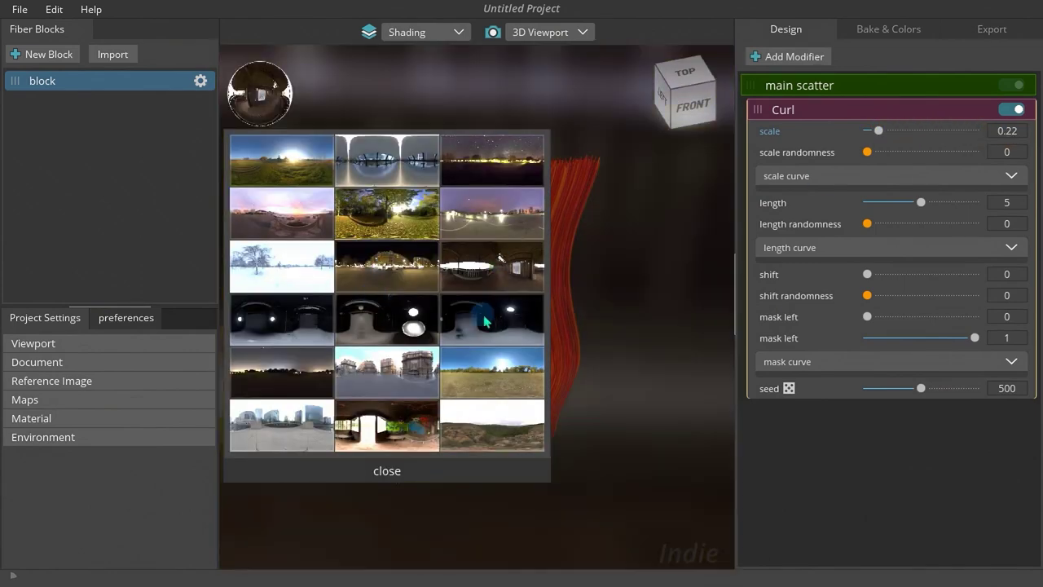
pyautogui.click(486, 318)
pyautogui.click(373, 476)
pyautogui.moveTo(547, 385); pyautogui.dragTo(818, 277)
# Try curl lengths of 10, 30, 50, 1 and 2, checking the strands in the 3D view.
pyautogui.moveTo(919, 202); pyautogui.dragTo(977, 206)
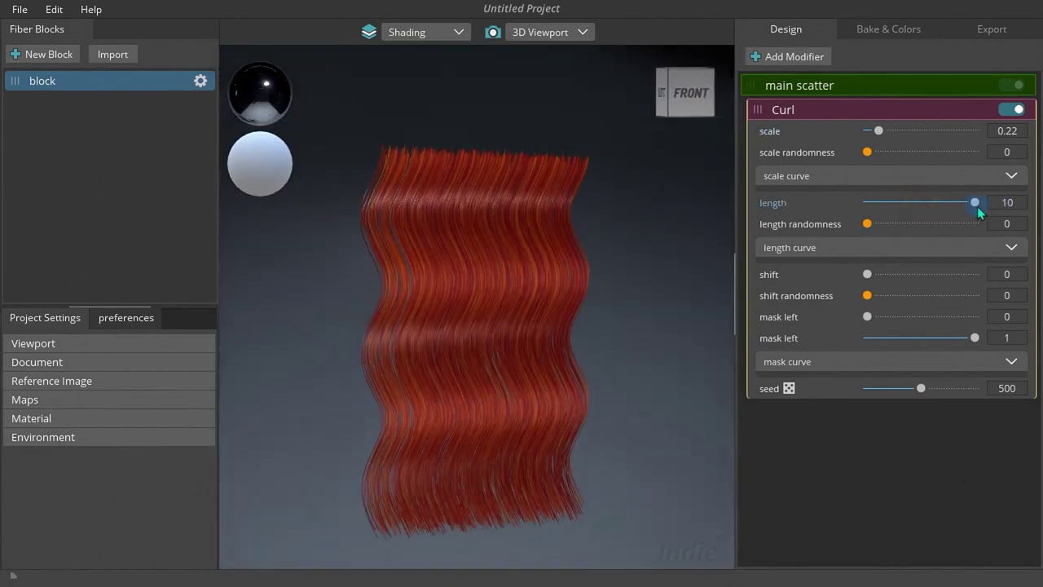
pyautogui.moveTo(532, 400)
pyautogui.mouseDown()
pyautogui.moveTo(500, 319)
pyautogui.moveTo(710, 373)
pyautogui.mouseUp()
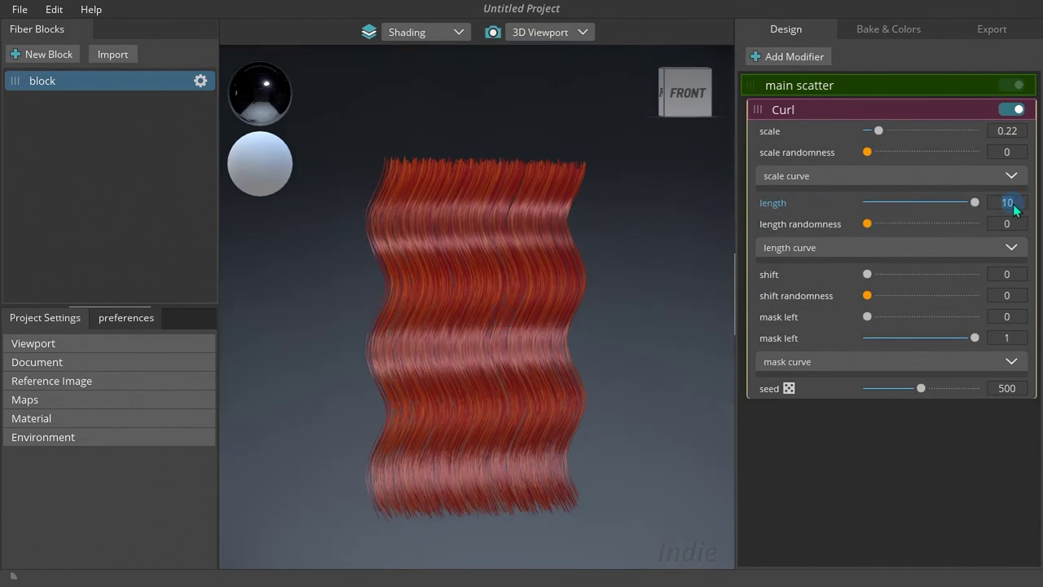
pyautogui.write('30')
pyautogui.press('Return')
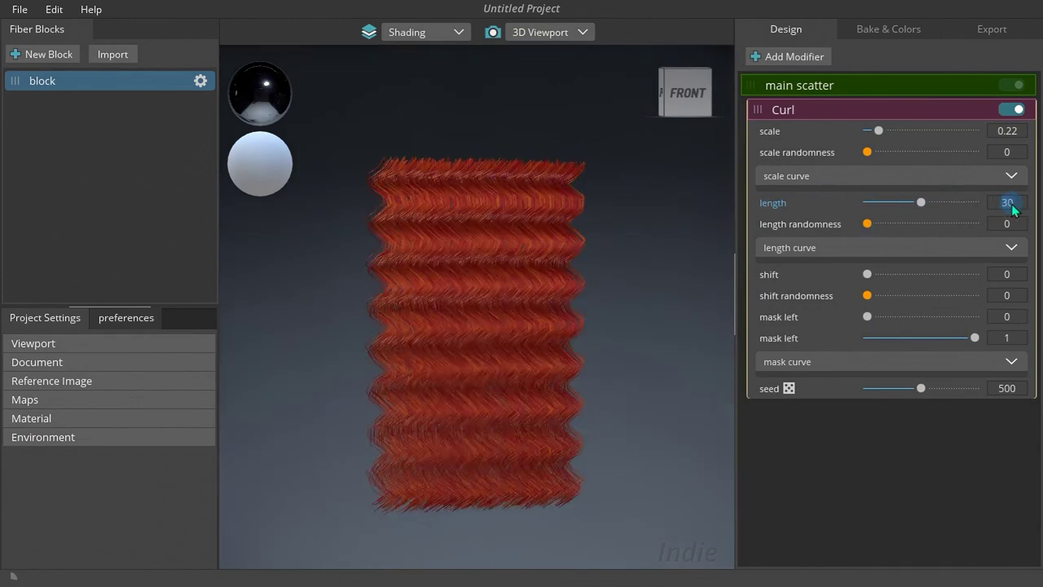
pyautogui.write('50')
pyautogui.press('Return')
pyautogui.write('1')
pyautogui.press('Return')
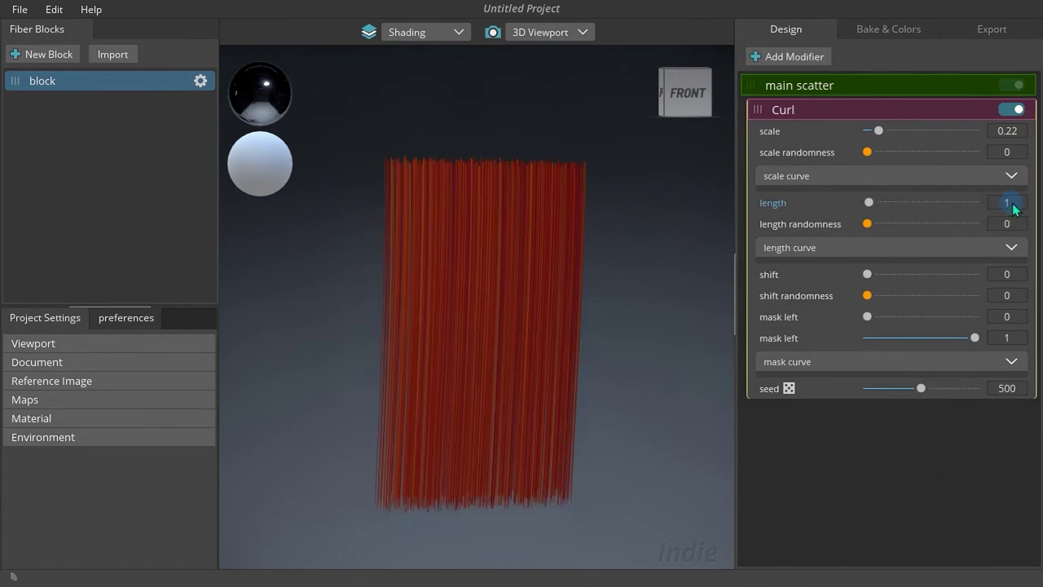
pyautogui.write('2')
pyautogui.press('Return')
# Set the main scatter's width to 10 and collapse its settings.
pyautogui.click(906, 88)
pyautogui.doubleClick(989, 141)
pyautogui.write('10')
pyautogui.press('Return')
pyautogui.scroll(-1, 593, 295)
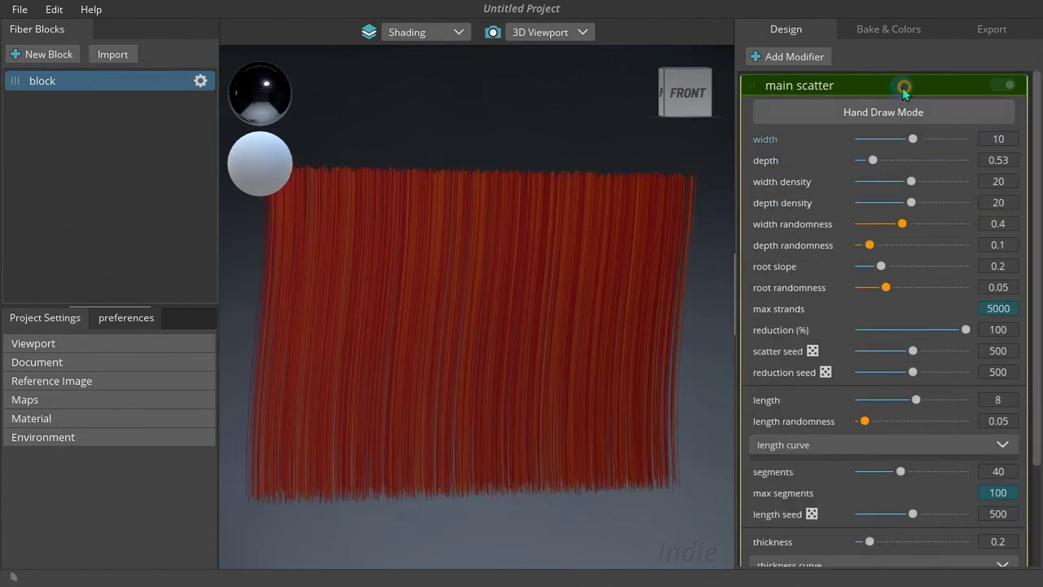
pyautogui.click(904, 87)
# Set the Curl modifier's length to 30 and scale to 0.08, and view the strands in the 2D viewport.
pyautogui.click(916, 111)
pyautogui.press('Return')
pyautogui.doubleClick(1008, 202)
pyautogui.write('30')
pyautogui.press('Return')
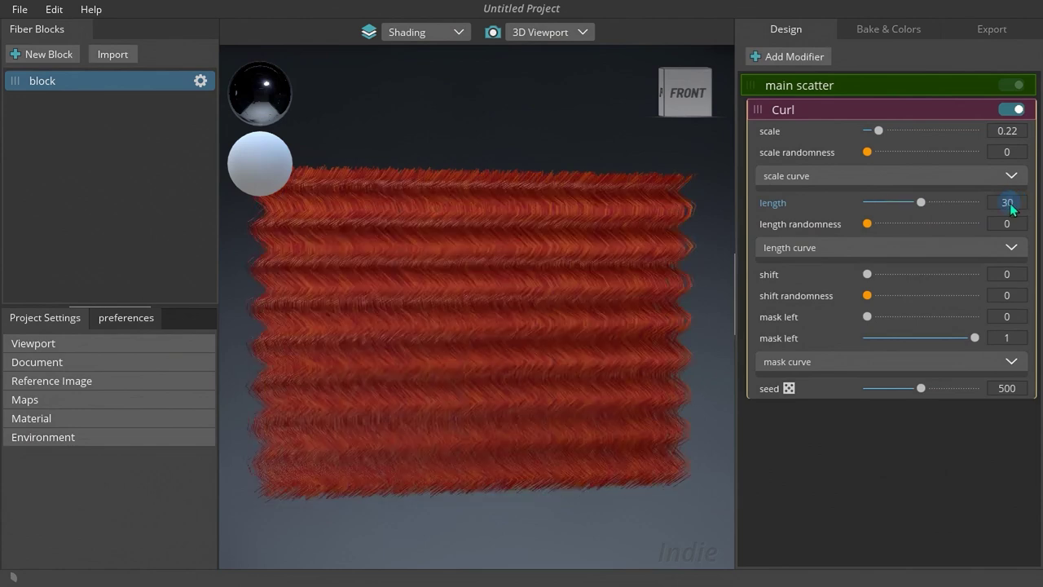
pyautogui.moveTo(874, 132); pyautogui.dragTo(870, 130)
pyautogui.click(492, 33)
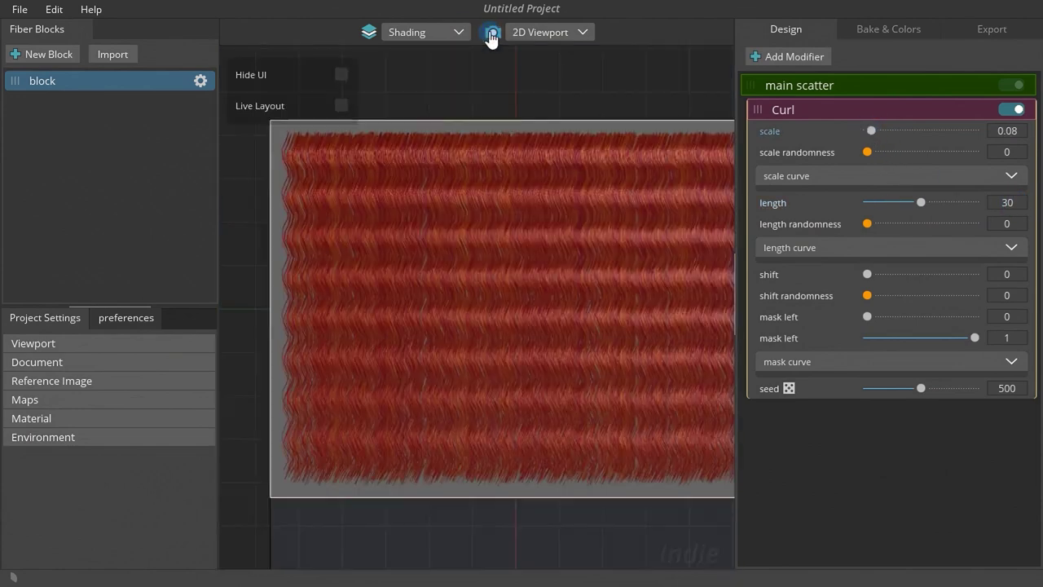
pyautogui.moveTo(867, 317); pyautogui.dragTo(879, 326)
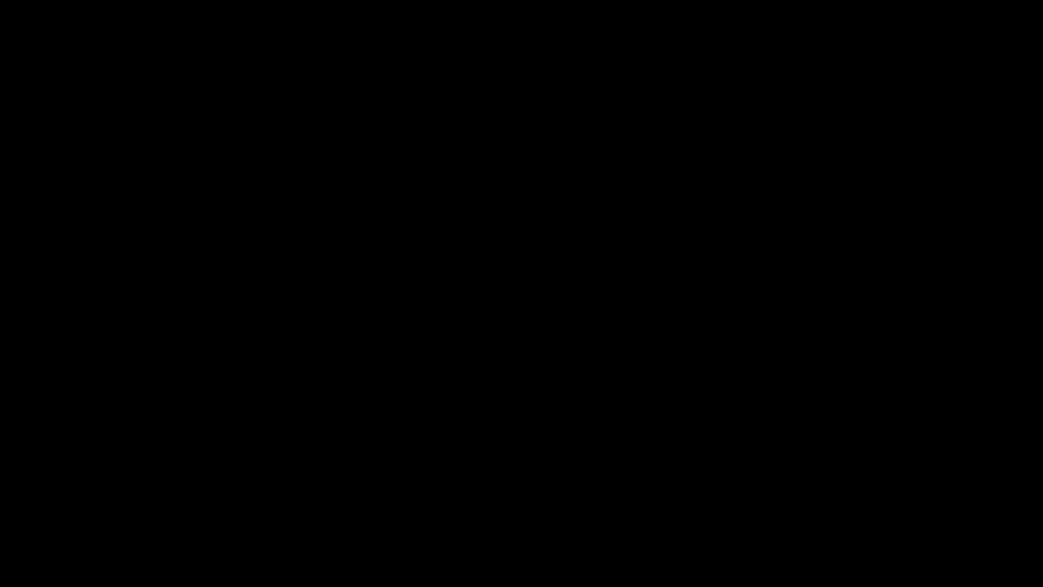